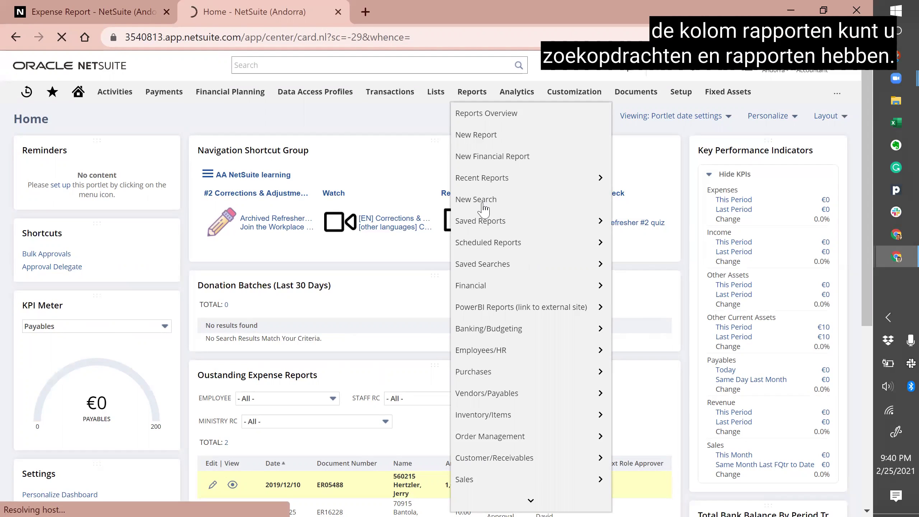
Step: Start a new search from the reports area and choose Transaction from the list of search types
left_click(484, 210)
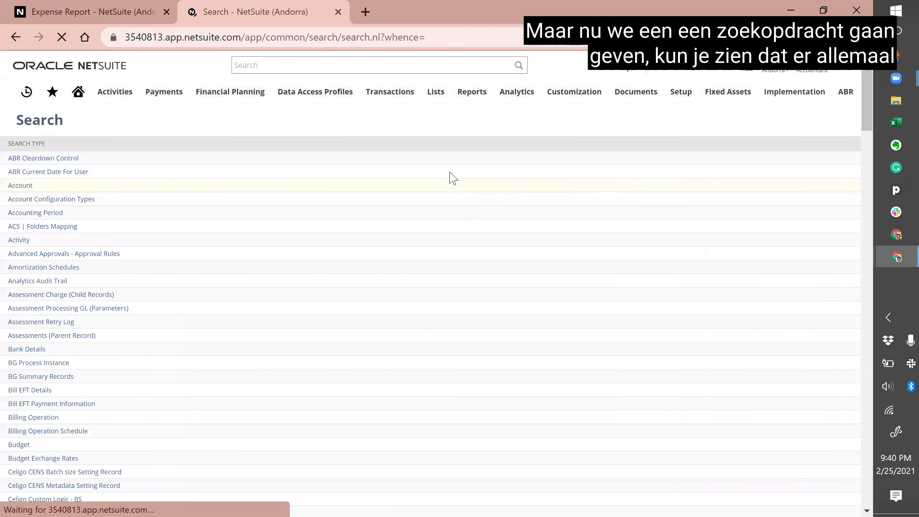
scroll(325, 275, "down", 5)
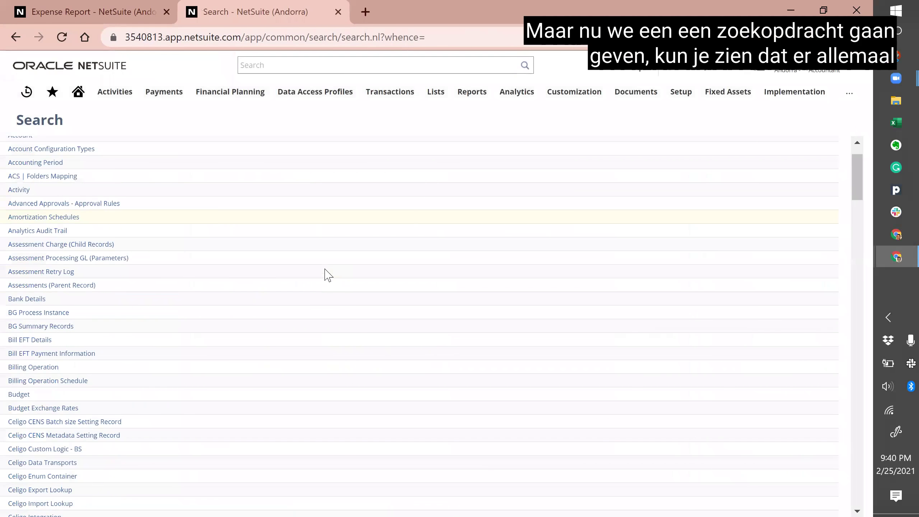
scroll(327, 276, "down", 15)
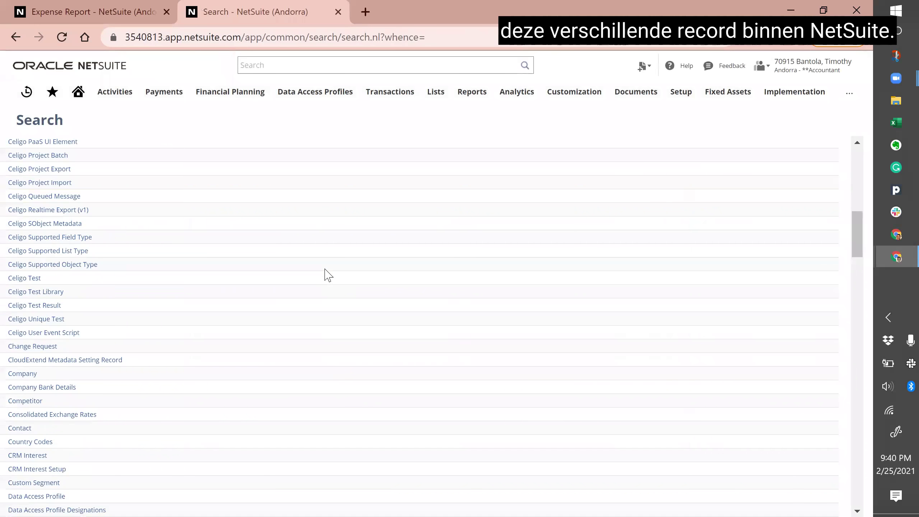
scroll(327, 275, "down", 12)
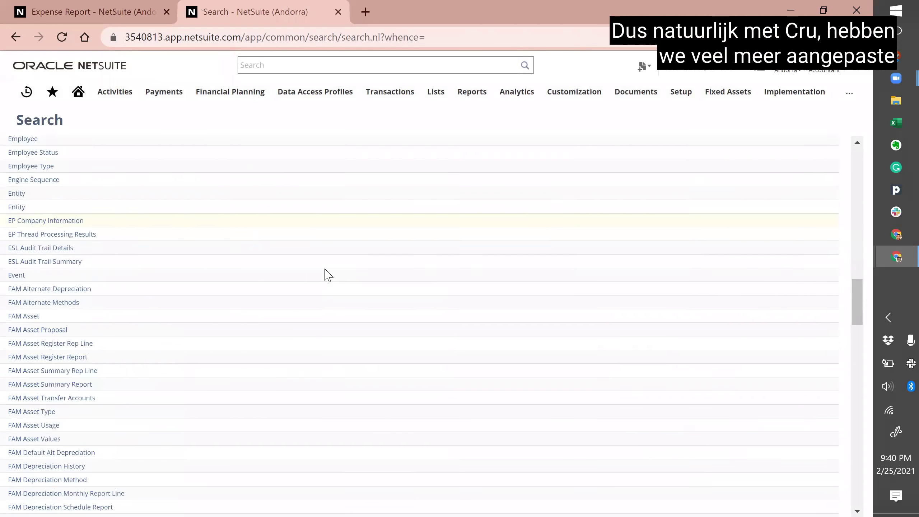
scroll(327, 275, "down", 6)
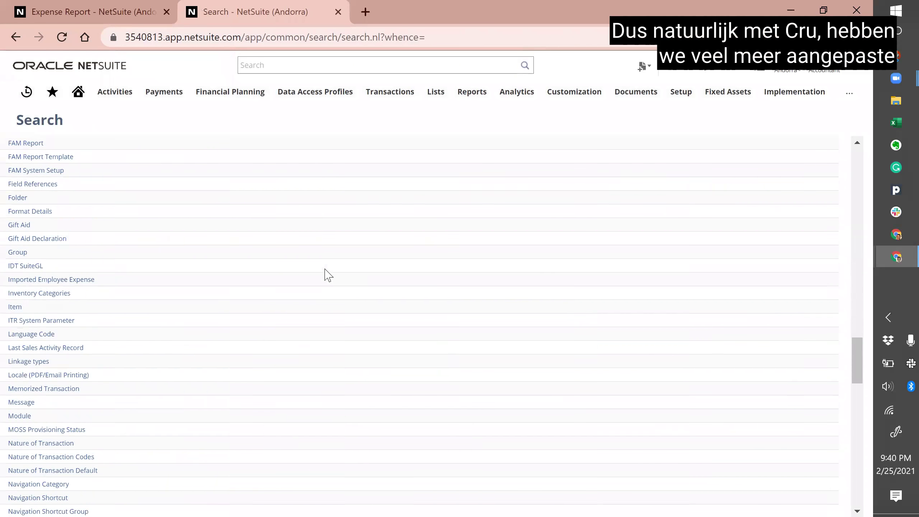
scroll(328, 275, "down", 4)
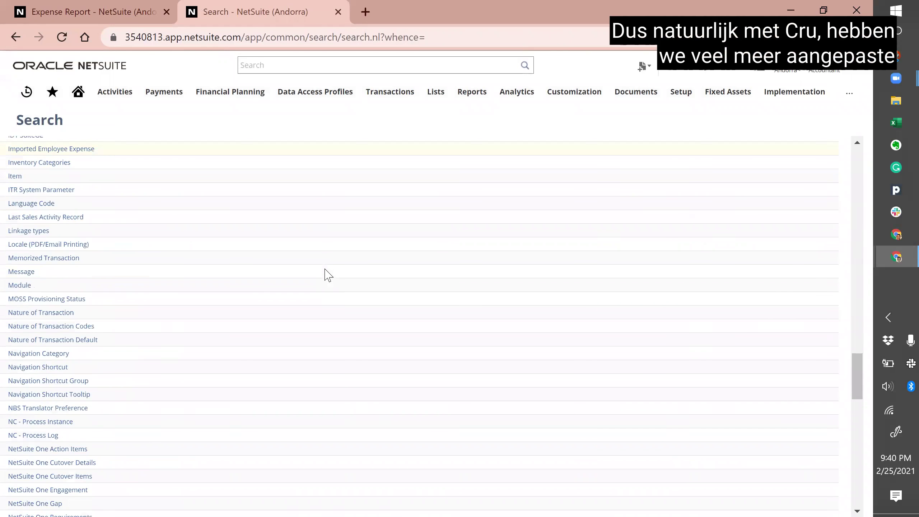
scroll(328, 275, "down", 5)
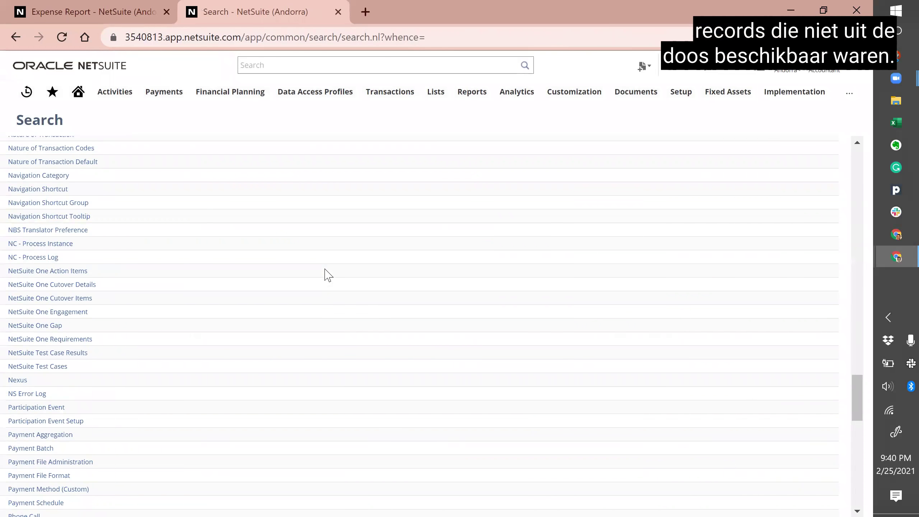
scroll(327, 275, "down", 8)
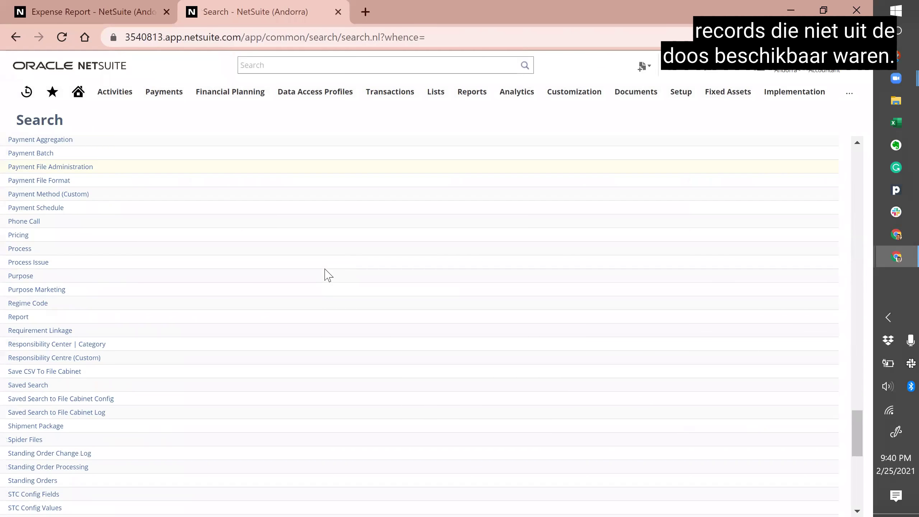
scroll(328, 275, "down", 6)
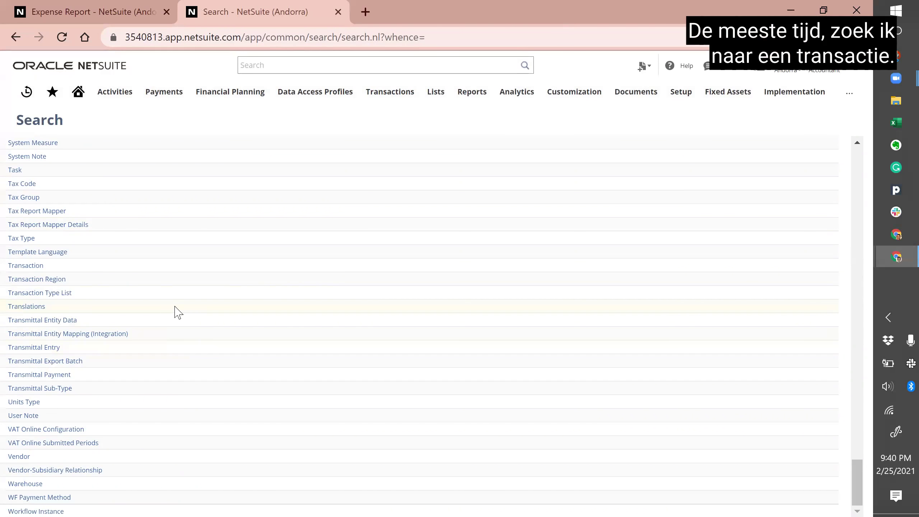
scroll(177, 312, "up", 1)
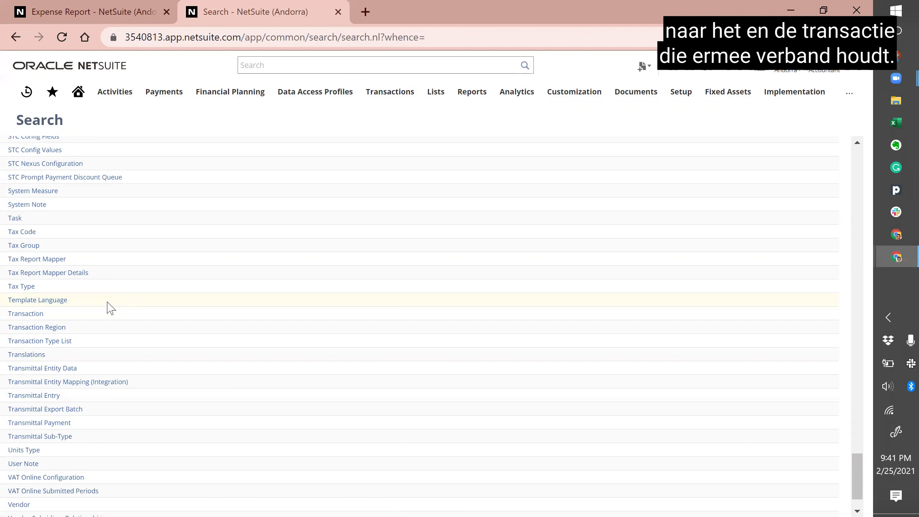
scroll(113, 336, "down", 1)
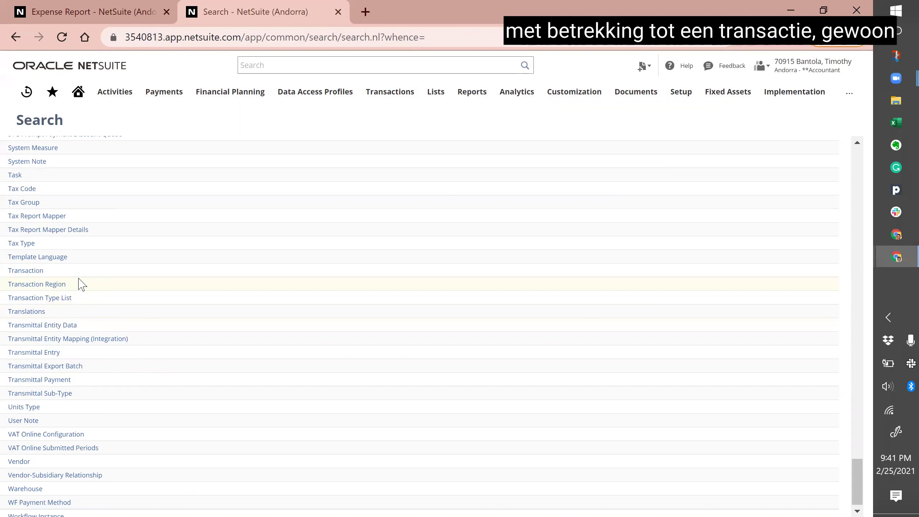
left_click(34, 272)
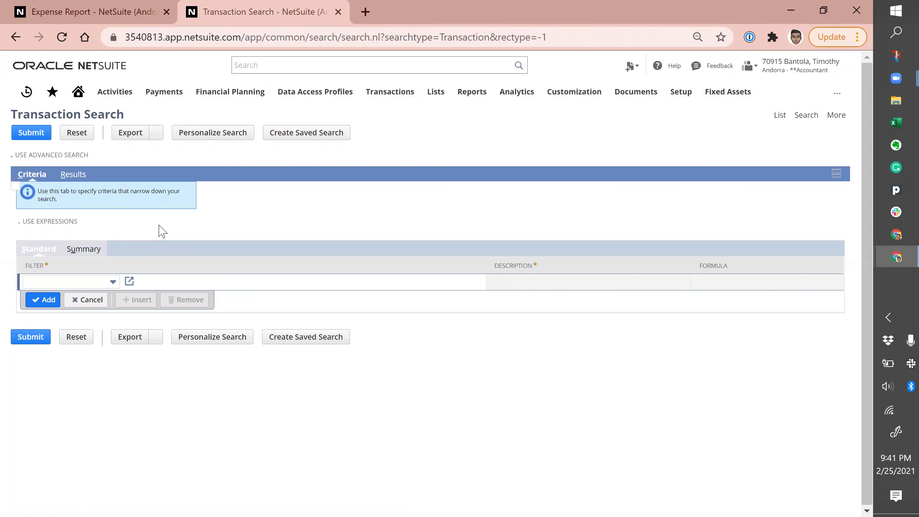
Step: Run the transaction search without any criteria and look through the listed transactions down to the most recent ones
left_click(32, 134)
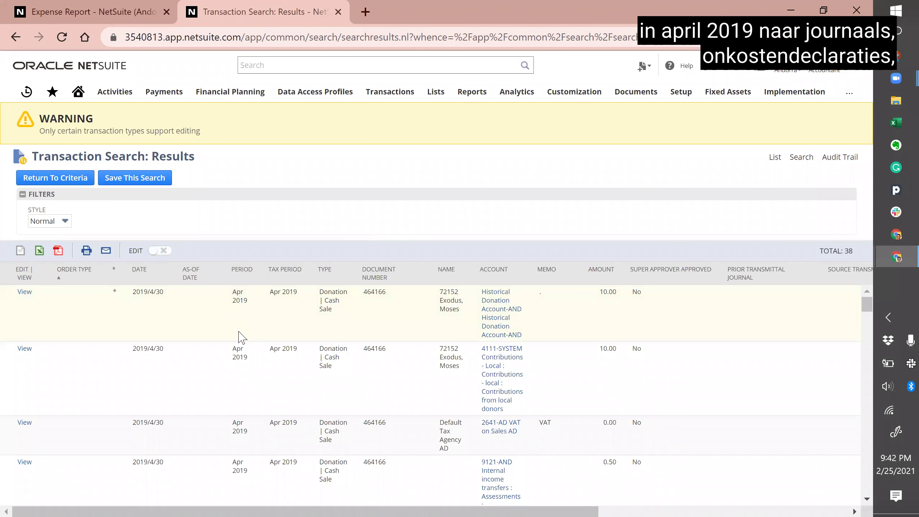
scroll(241, 337, "down", 3)
scroll(241, 337, "down", 10)
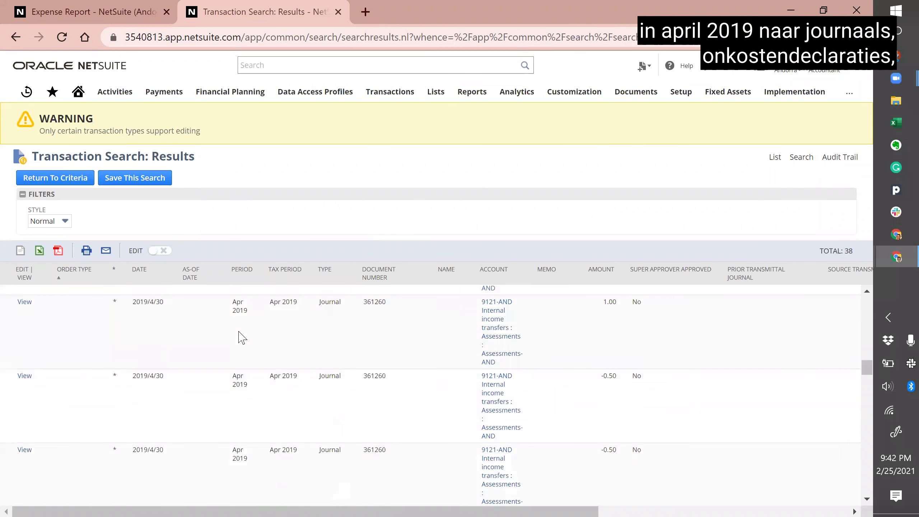
scroll(283, 394, "down", 12)
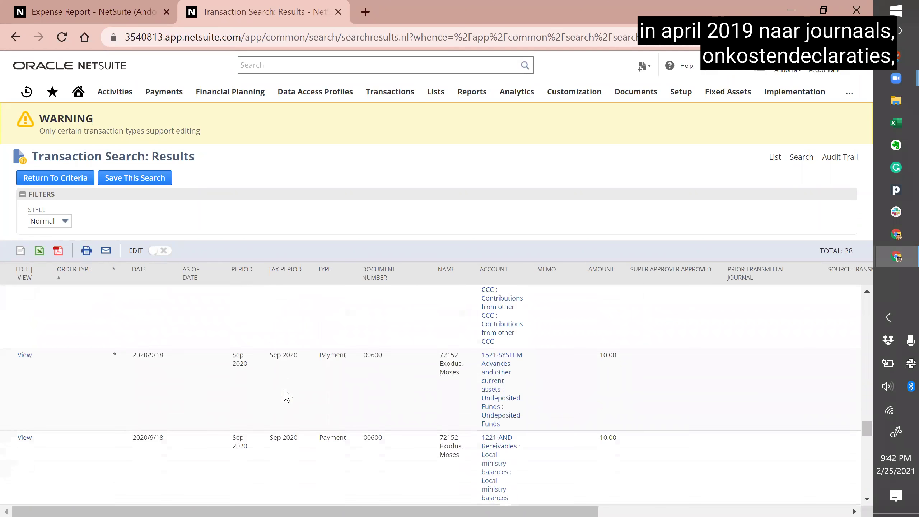
scroll(286, 395, "down", 3)
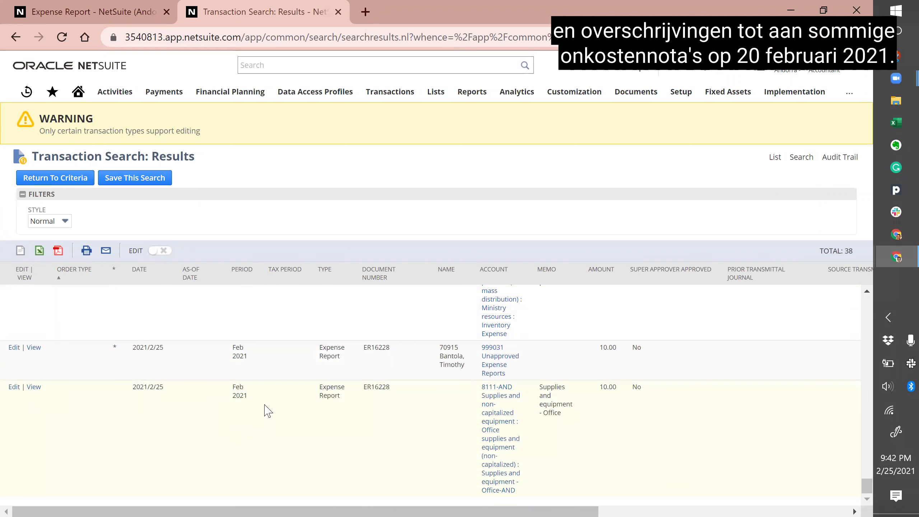
Step: Return to the search criteria and create a saved search from the transaction search
left_click(60, 178)
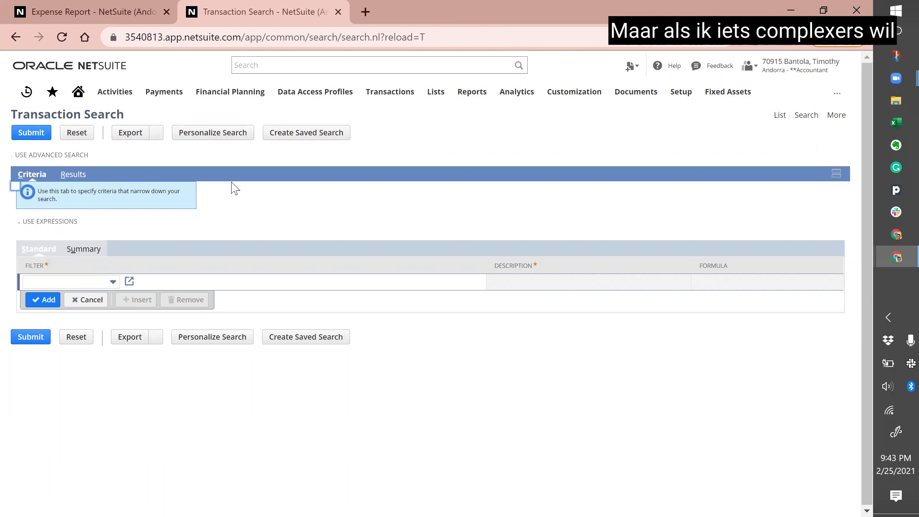
left_click(301, 139)
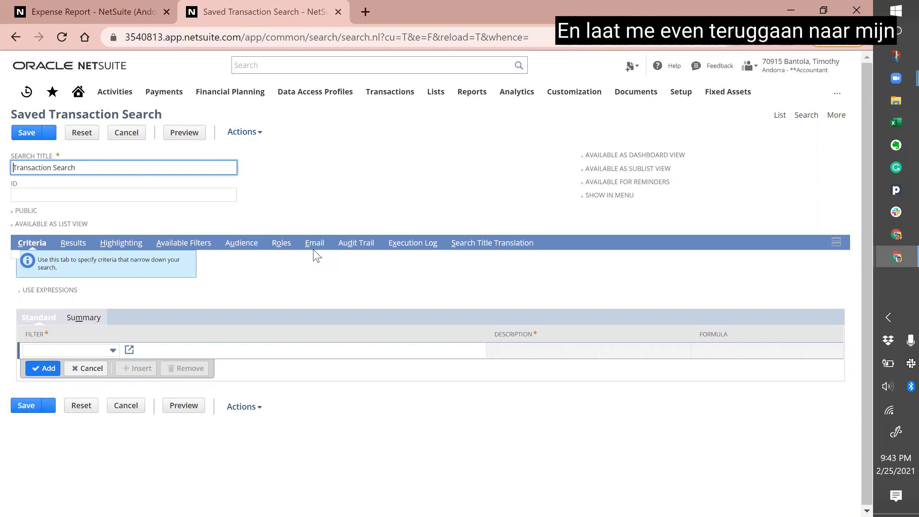
Step: Switch to the Google Slides presentation to view slide 10 with the circled saved search options, and return to NetSuite
key("alt+Tab")
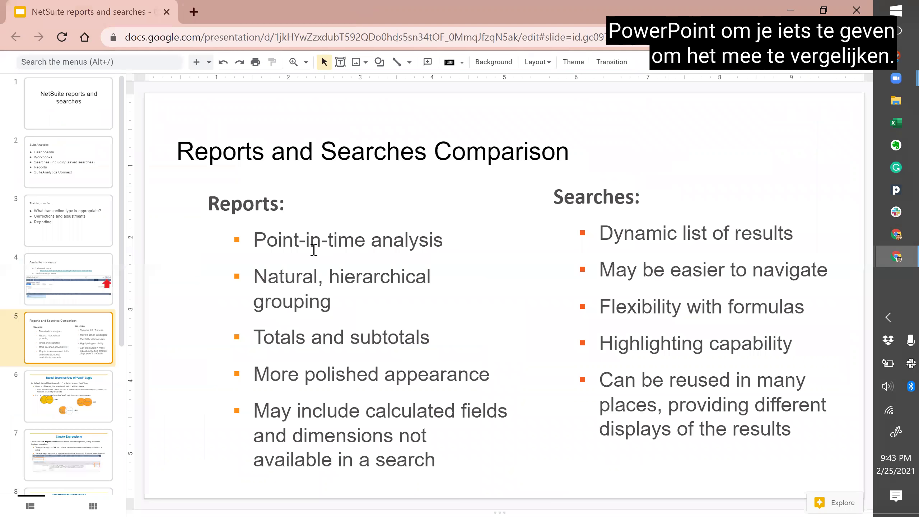
scroll(79, 340, "down", 3)
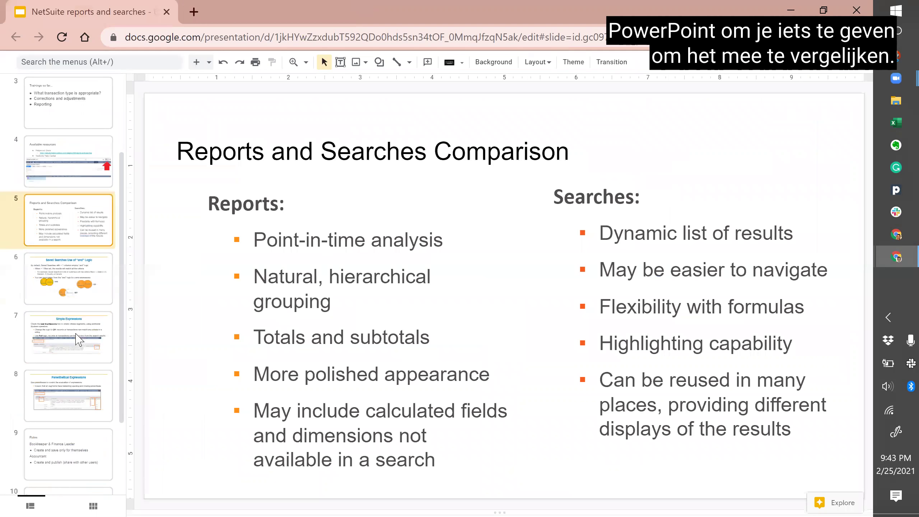
scroll(74, 371, "down", 3)
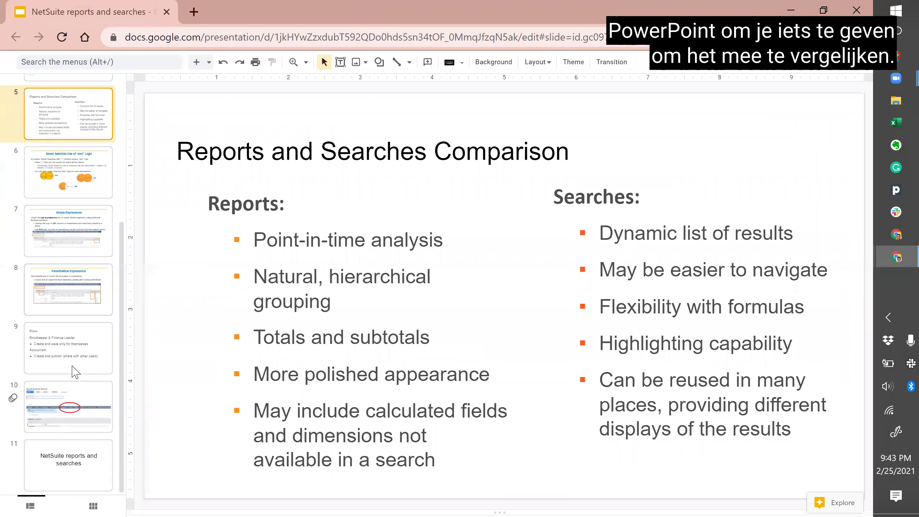
left_click(68, 403)
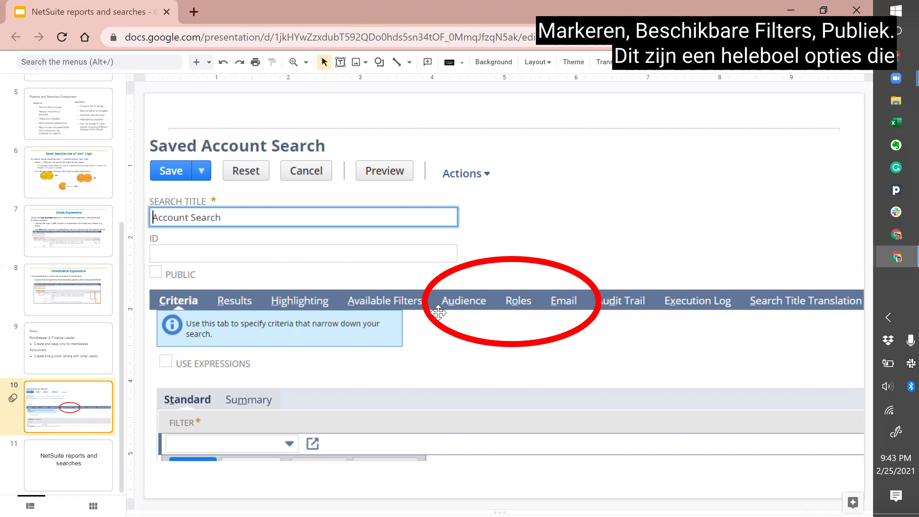
key("alt+Tab")
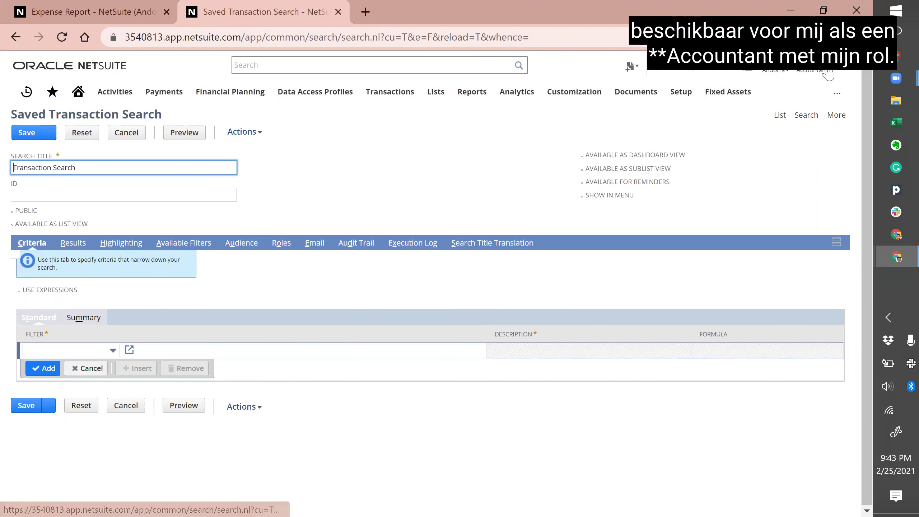
Step: Review the Audience, Roles and Email settings of the saved transaction search and return to its criteria
mouse_move(829, 74)
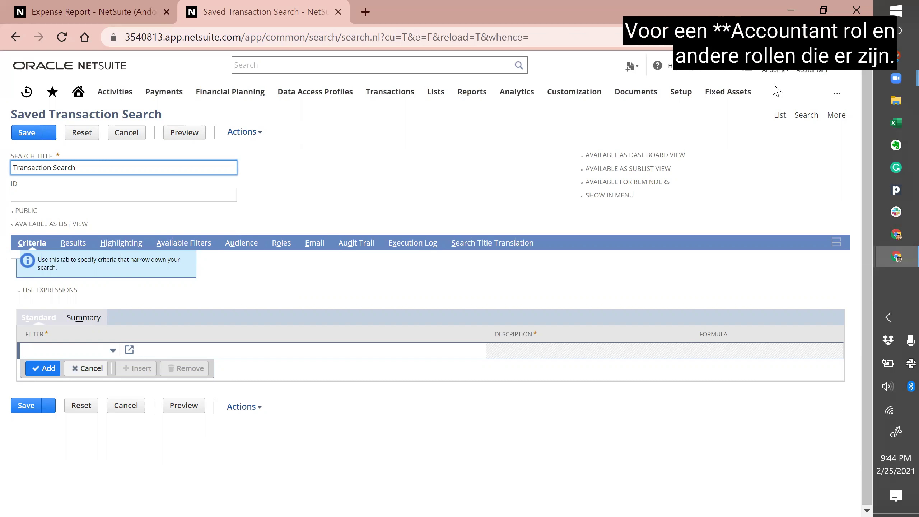
mouse_move(793, 70)
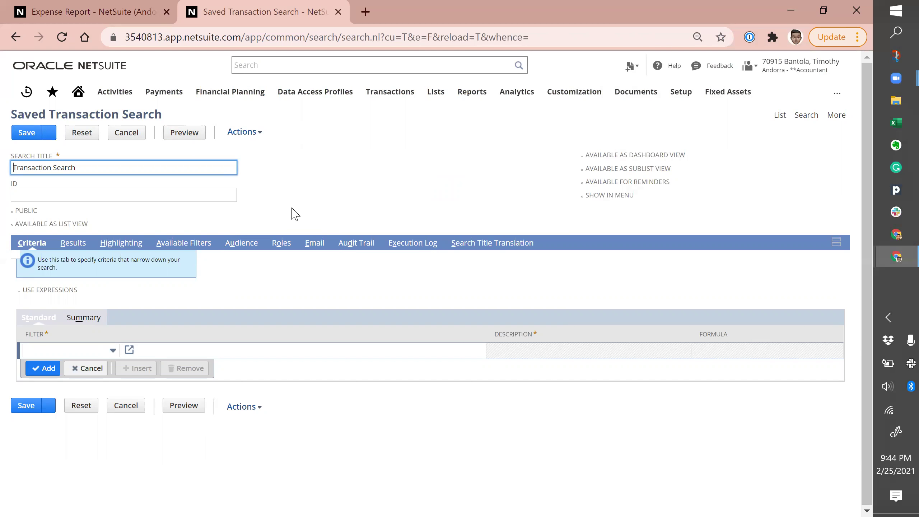
left_click(240, 247)
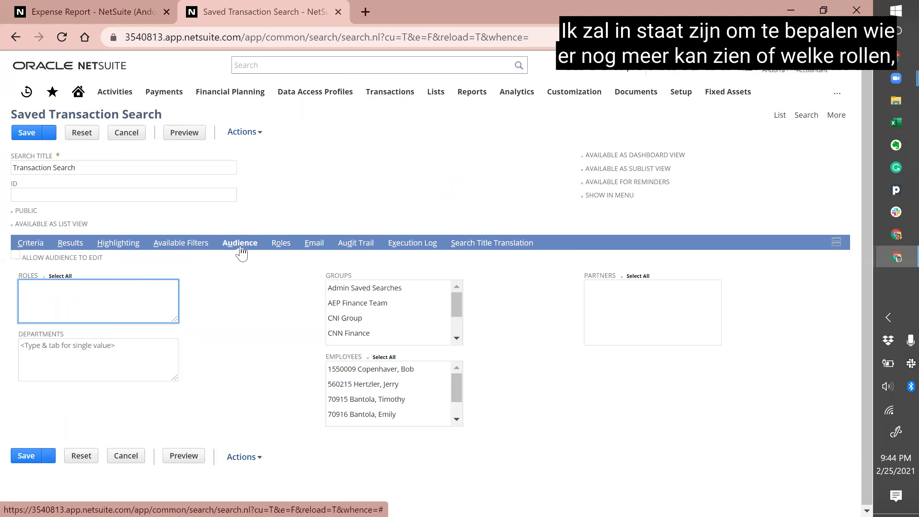
left_click(288, 248)
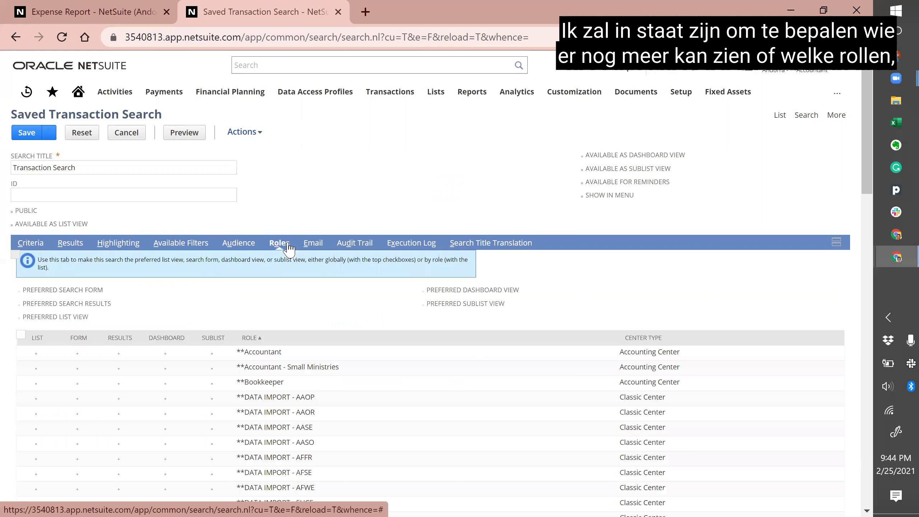
left_click(313, 244)
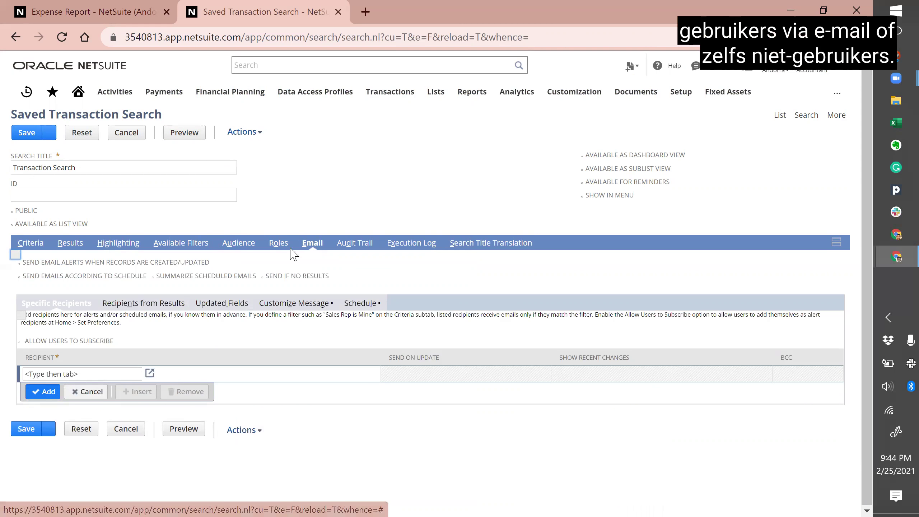
left_click(28, 247)
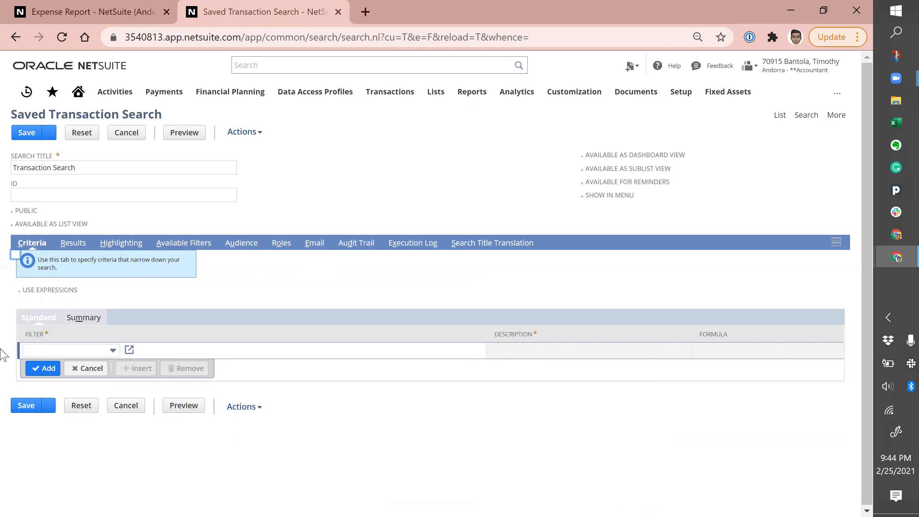
left_click(72, 352)
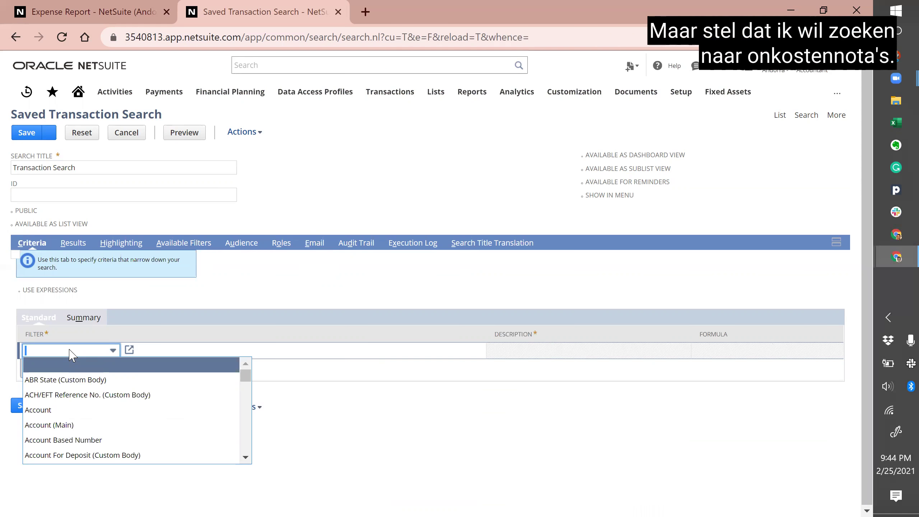
type("type")
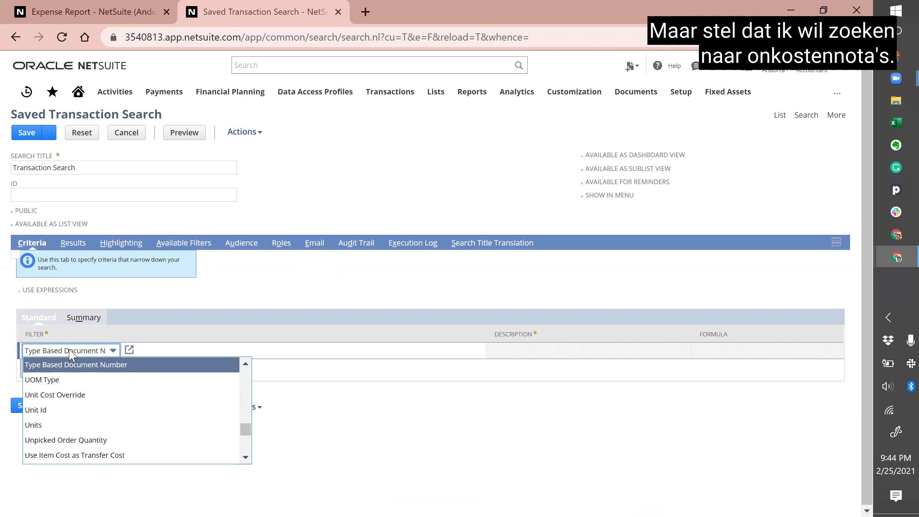
key("Return")
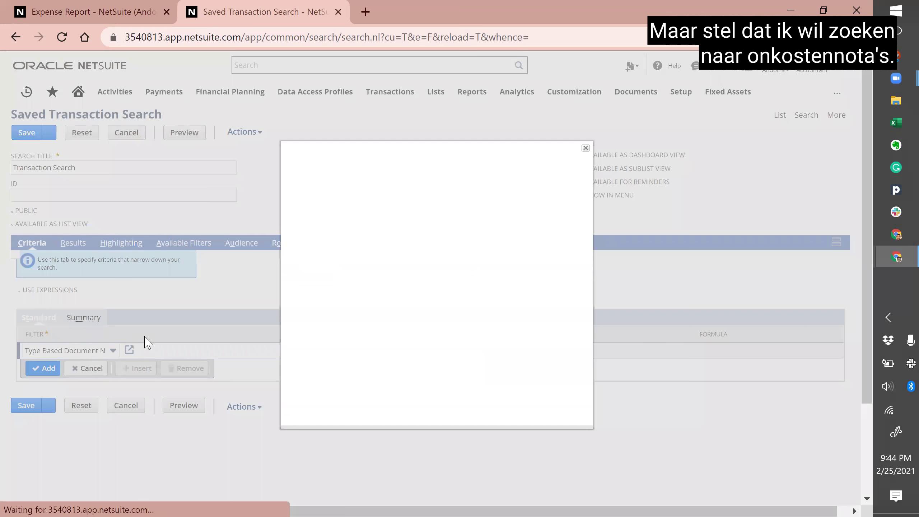
left_click(347, 177)
Step: Change the criteria filter to Type and set it to any of Expense Report
left_click(80, 351)
type("Type")
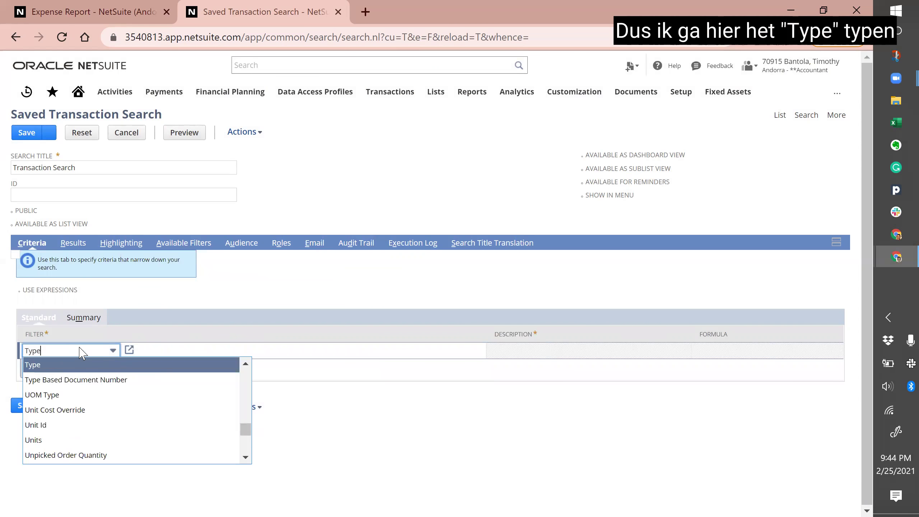
key("Return")
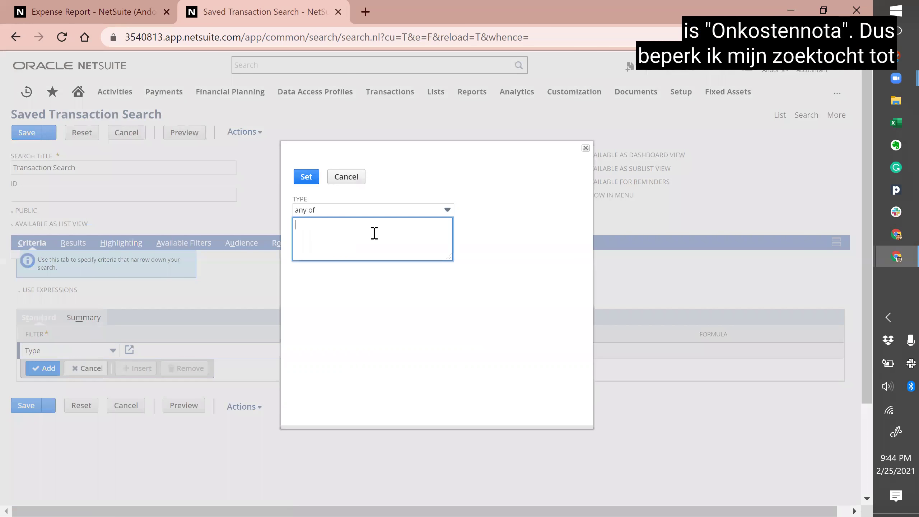
type("expense report")
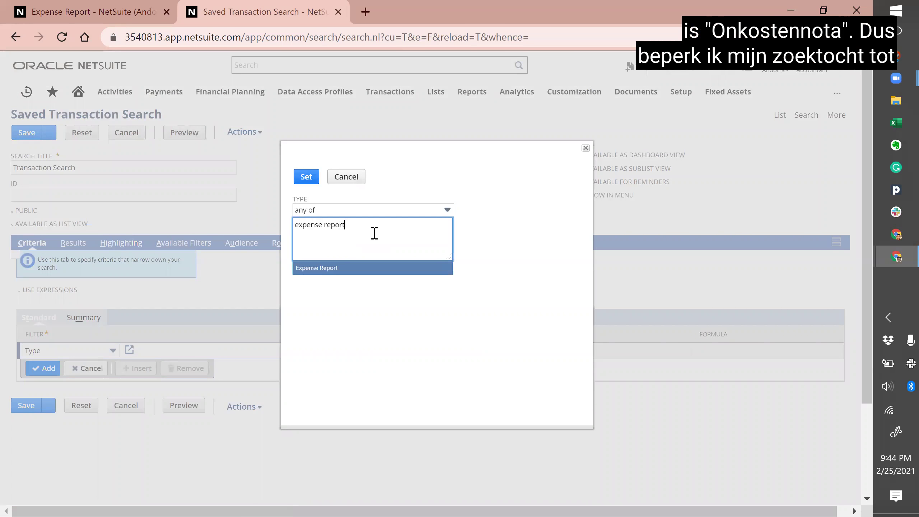
left_click(345, 268)
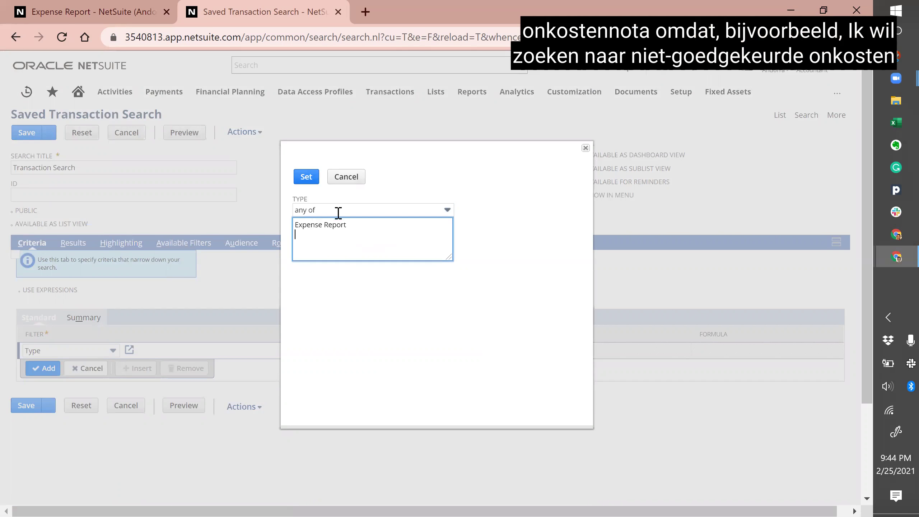
left_click(307, 176)
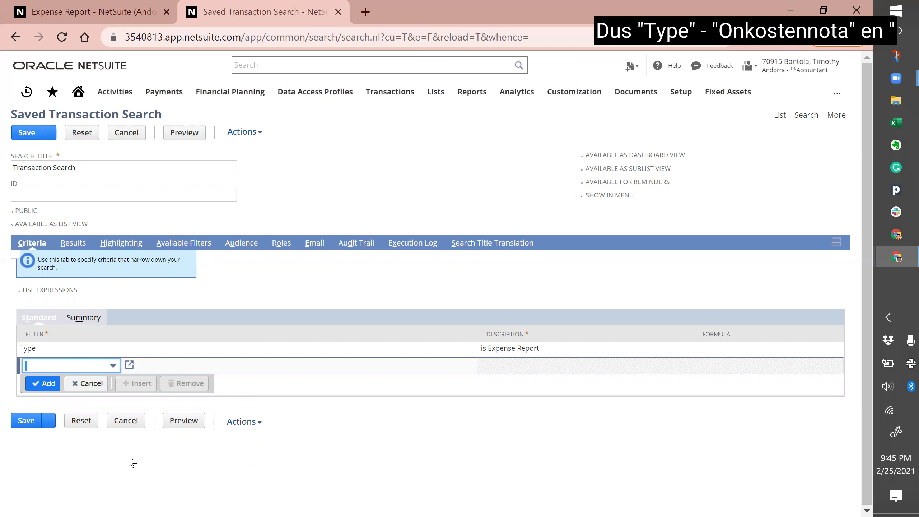
Step: Add a second criteria filter that limits Approval Status to Pending Approval
type("Approval Status")
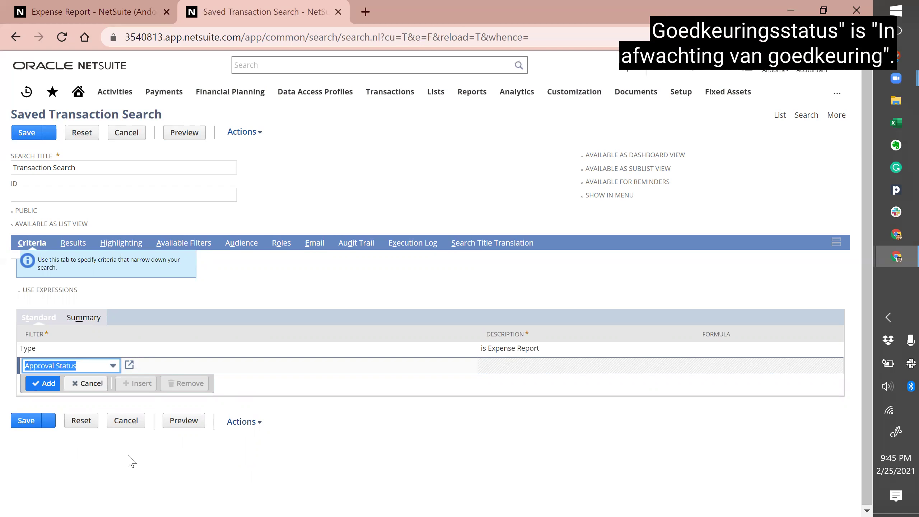
key("Tab")
left_click(348, 227)
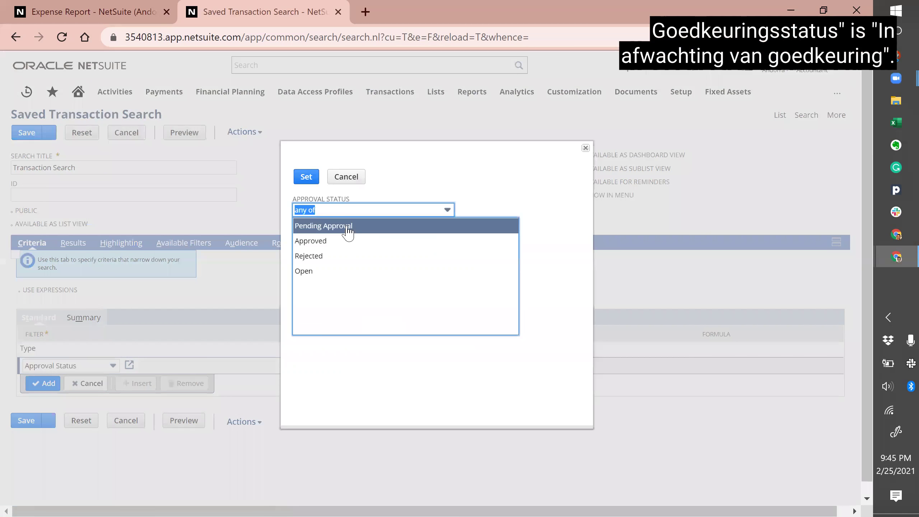
left_click(307, 177)
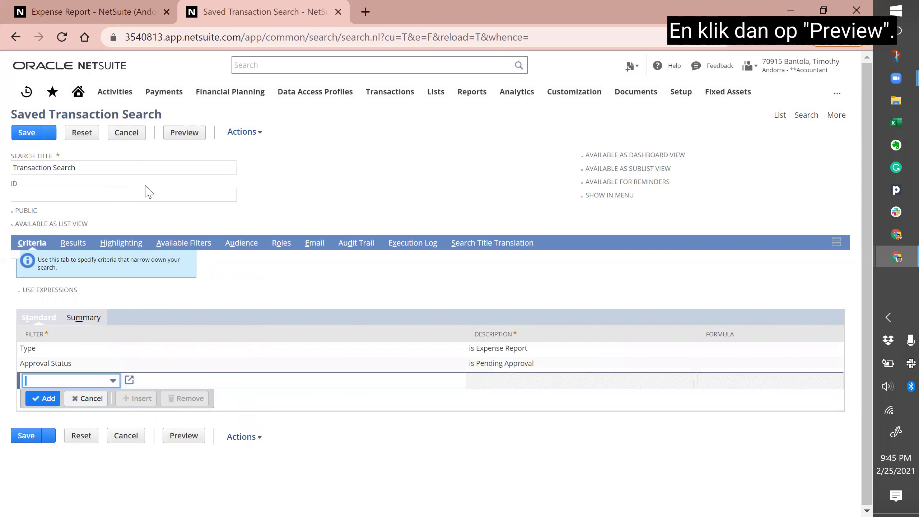
Step: Preview the saved search, collapse the results filters and look through the listed expense report lines
left_click(189, 137)
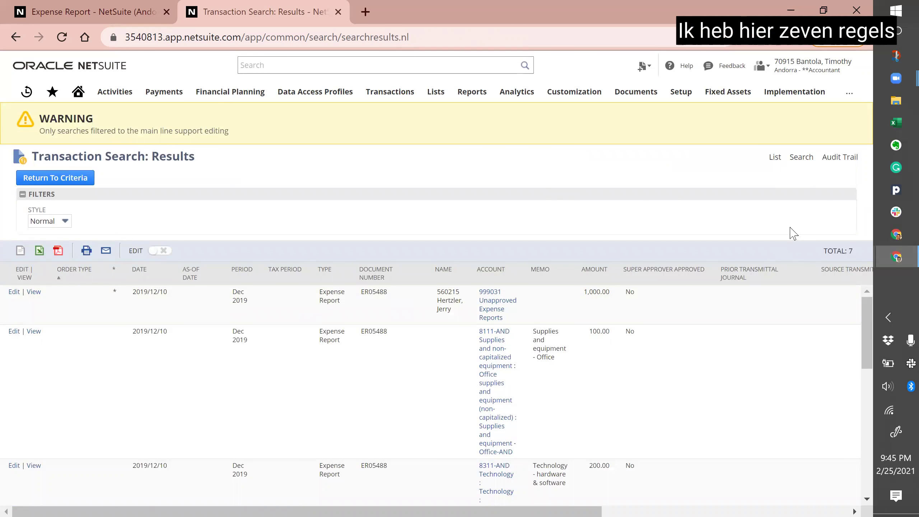
scroll(380, 451, "down", 1)
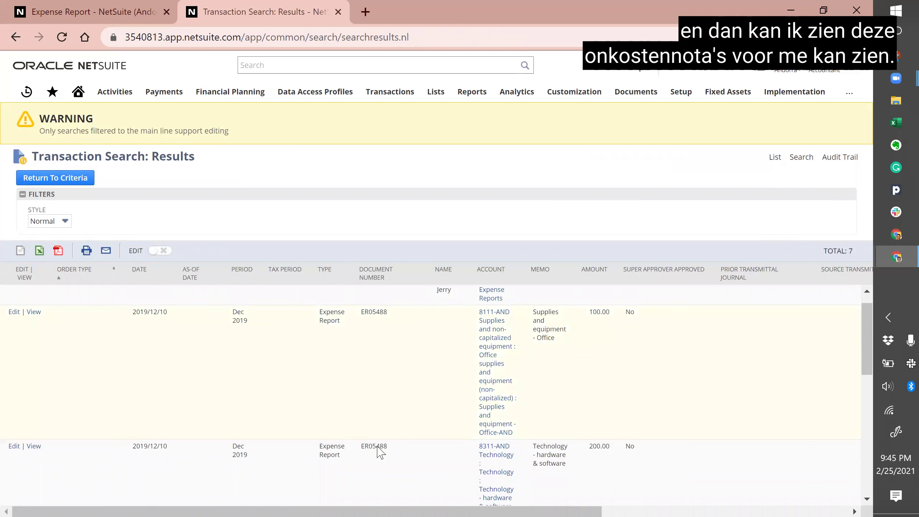
left_click(23, 195)
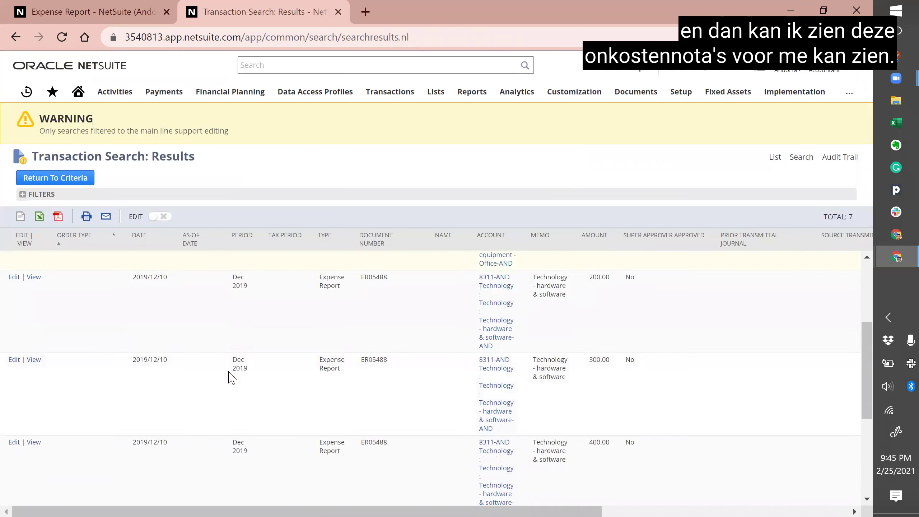
scroll(229, 377, "down", 5)
scroll(229, 377, "down", 4)
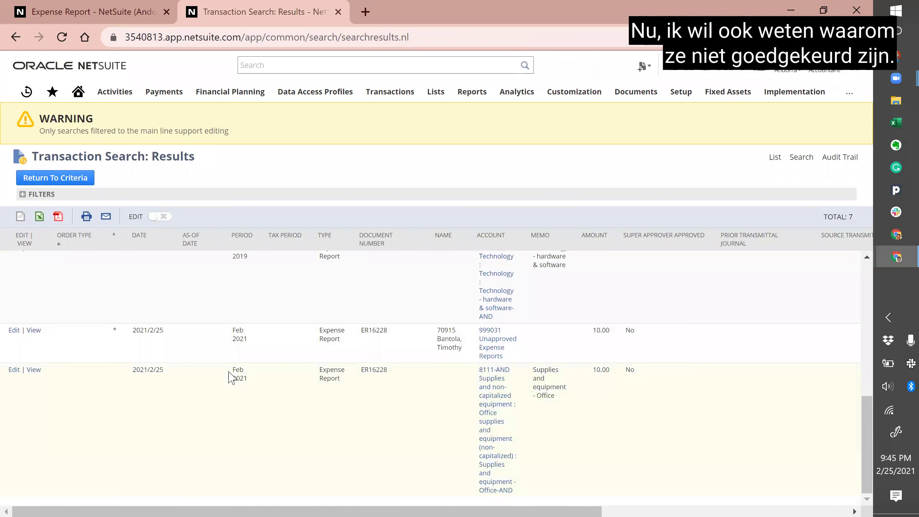
scroll(232, 376, "up", 8)
scroll(231, 376, "up", 3)
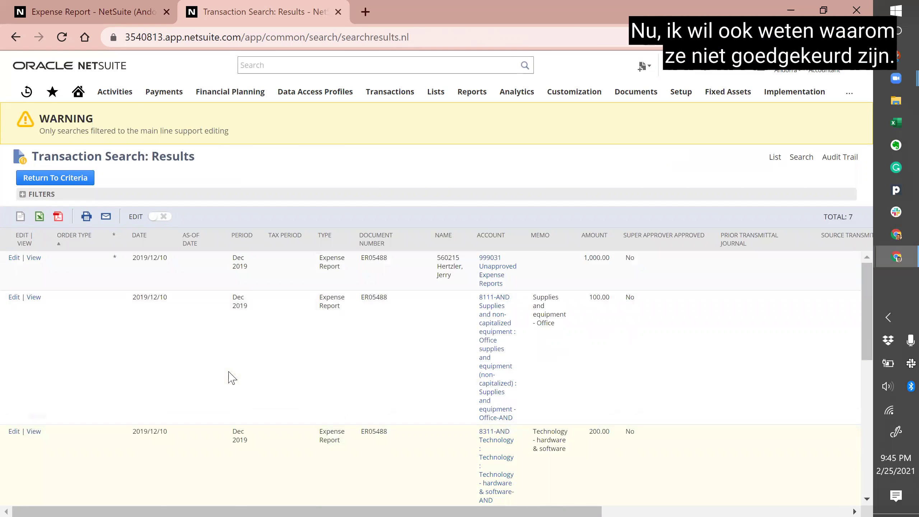
scroll(230, 377, "down", 6)
scroll(230, 377, "up", 5)
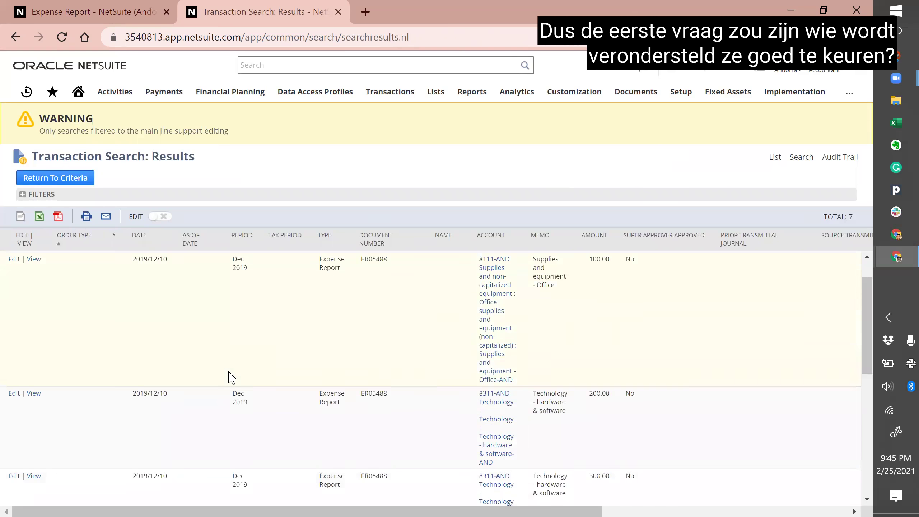
Step: Return to the search setup and add Next Role Approver (Custom Body) and Next Approver/s (Custom Body) as result columns
left_click(61, 183)
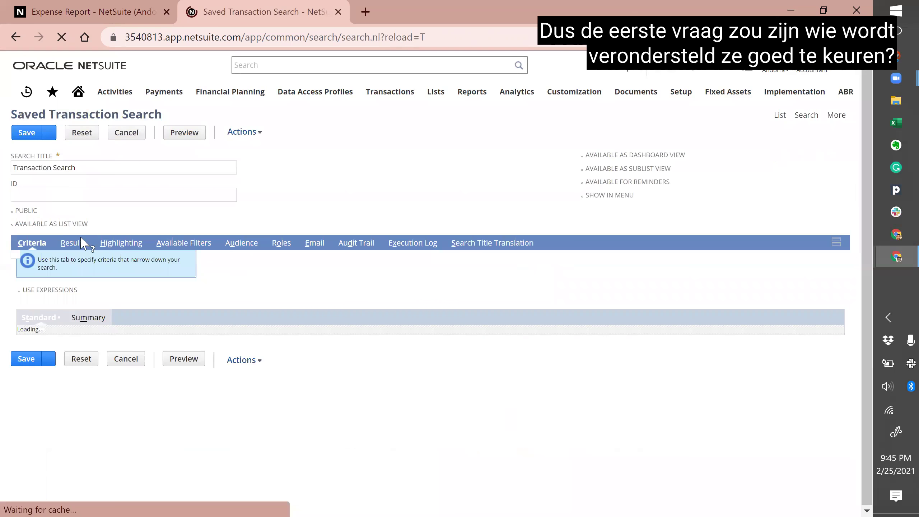
left_click(81, 244)
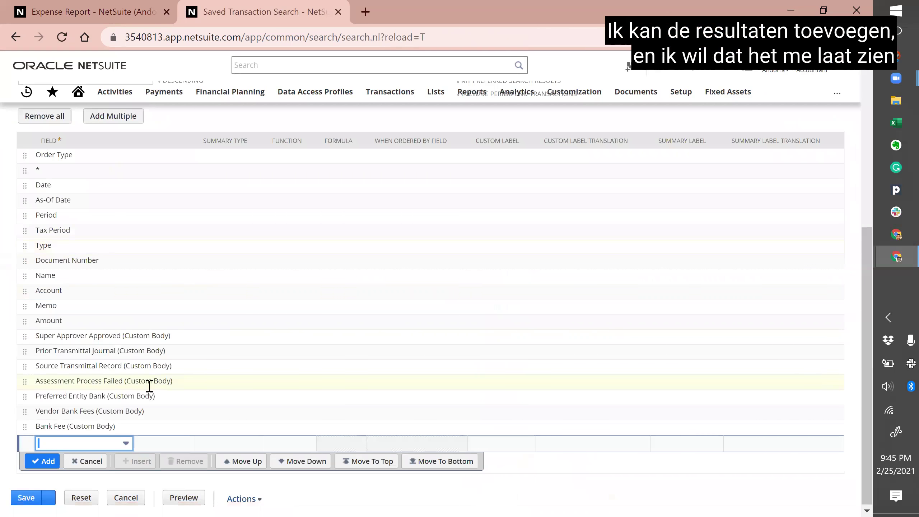
type("next r")
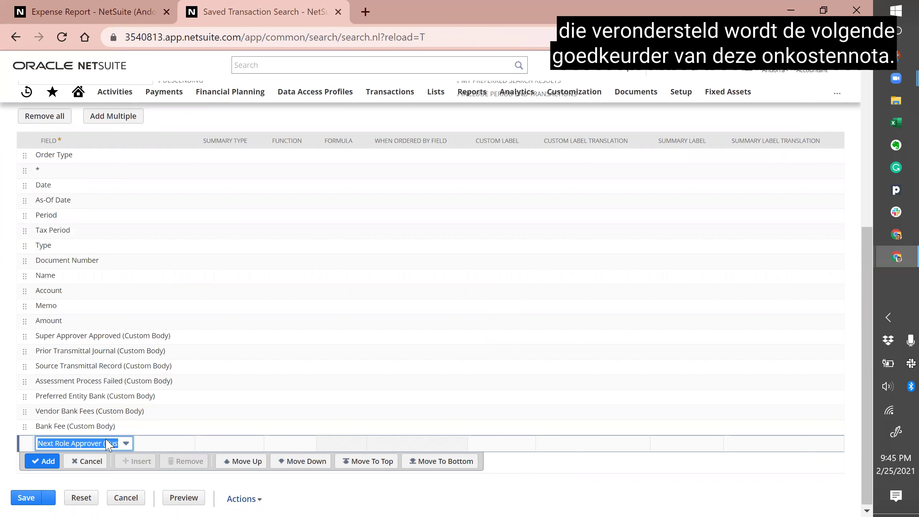
key("Tab")
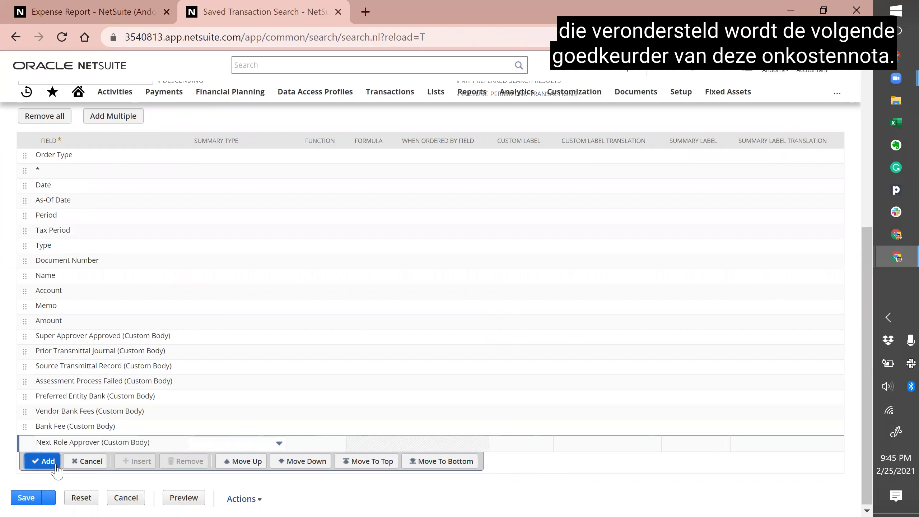
left_click(44, 461)
type("n")
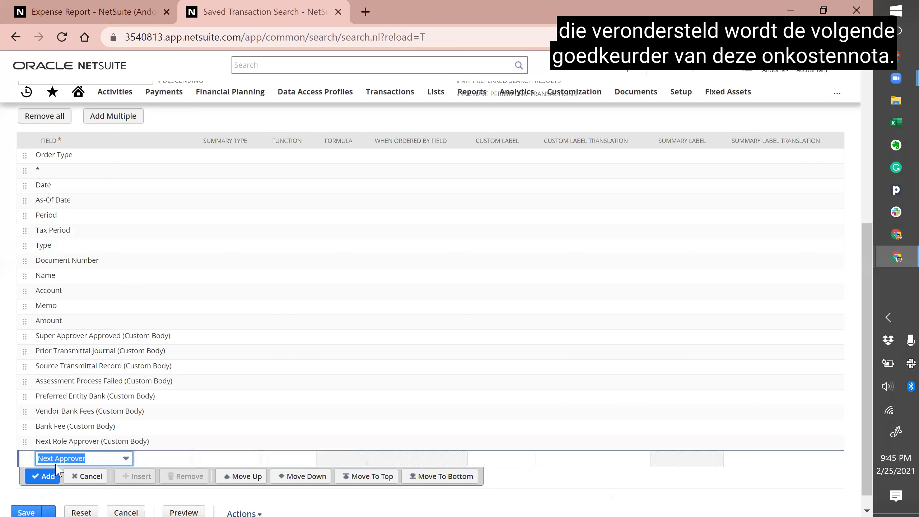
key("Down")
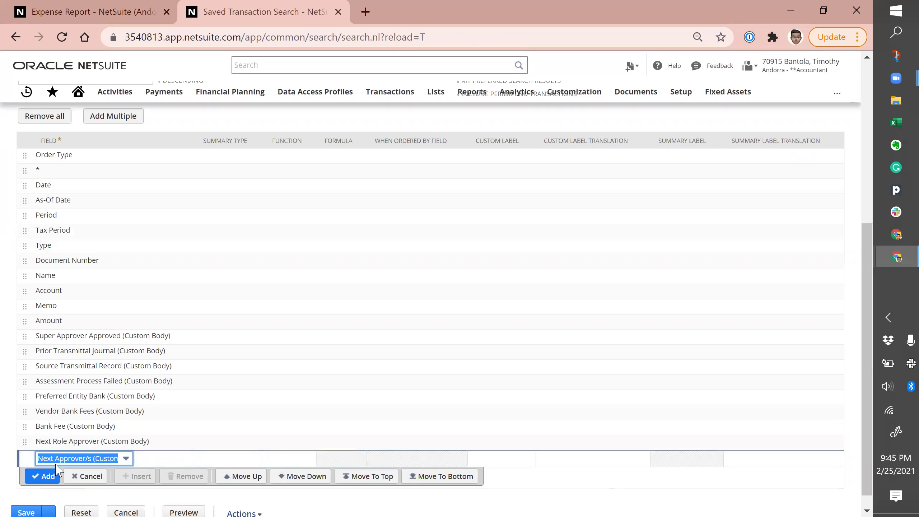
left_click(47, 476)
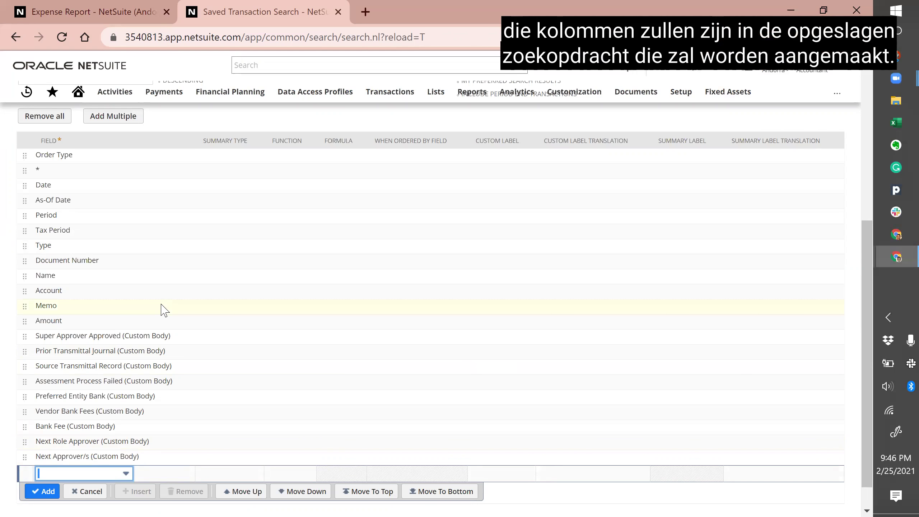
Step: Remove the Order Type, As-Of Date and Tax Period columns from the search results
left_click(84, 160)
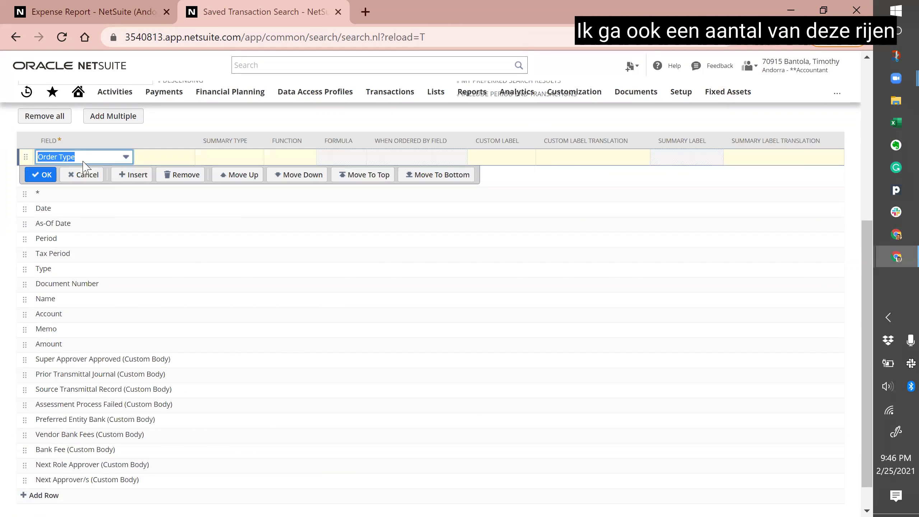
left_click(171, 177)
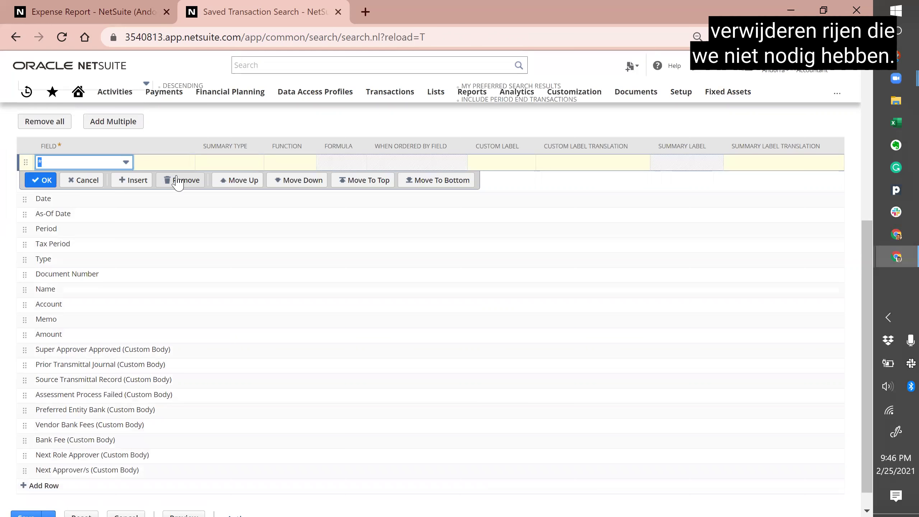
left_click(119, 213)
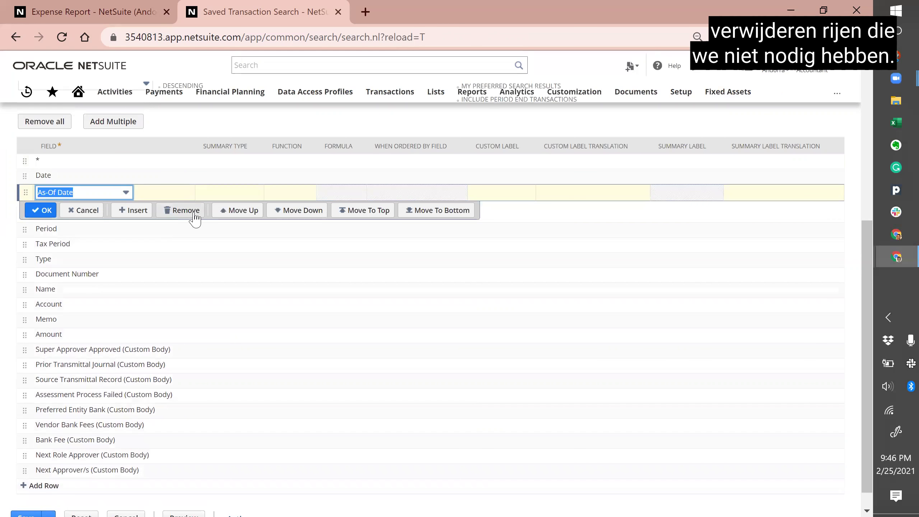
left_click(195, 217)
left_click(142, 249)
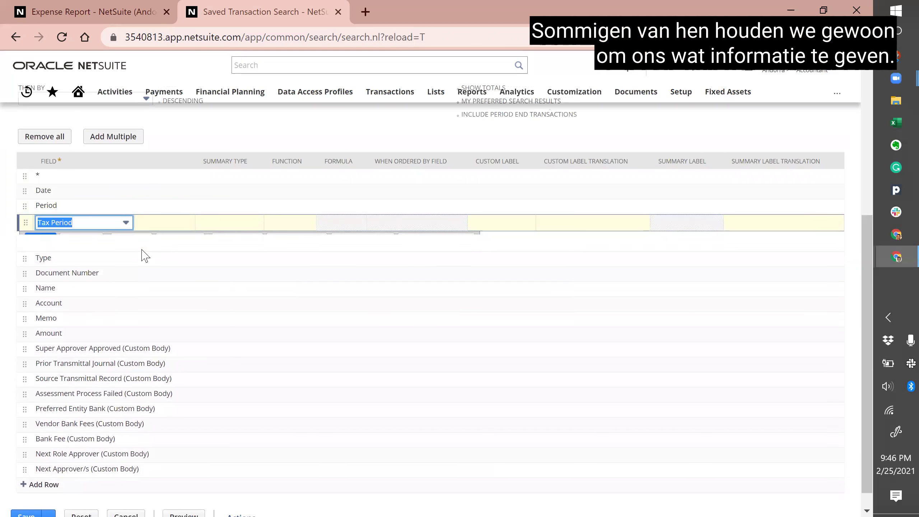
left_click(179, 242)
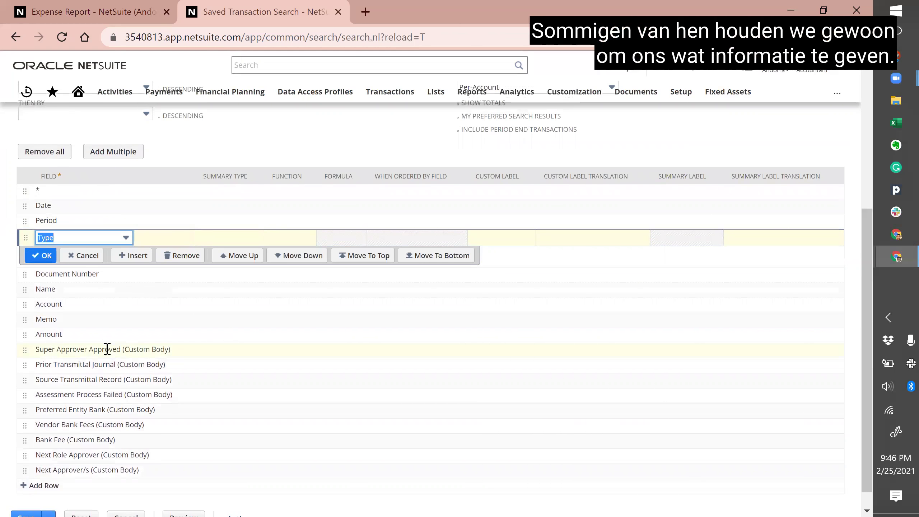
Step: Remove the consecutive custom body result columns from Super Approver Approved through Bank Fee, keeping both next approver columns
left_click(130, 350)
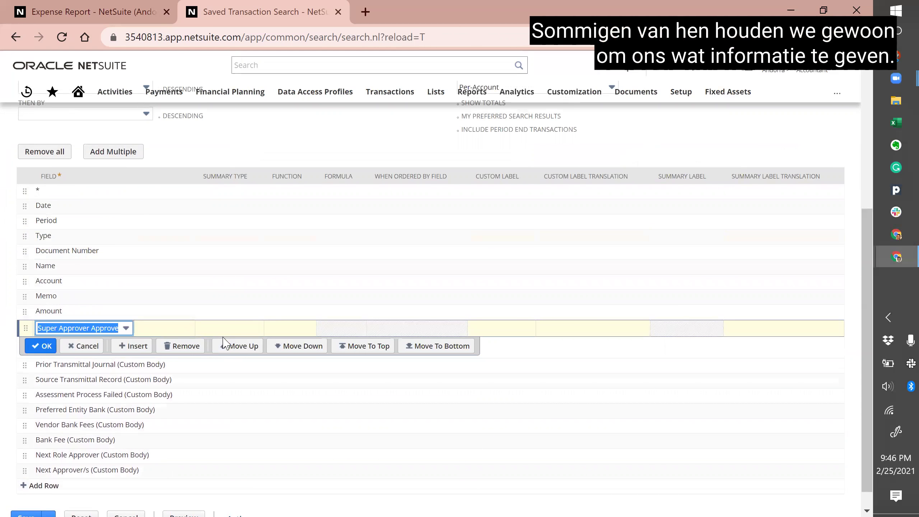
left_click(193, 352)
left_click(183, 361)
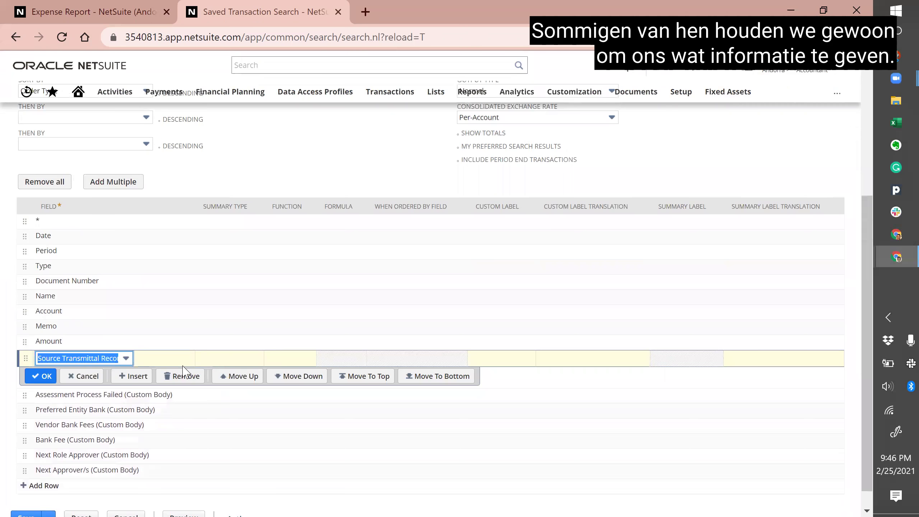
left_click(185, 376)
left_click(184, 392)
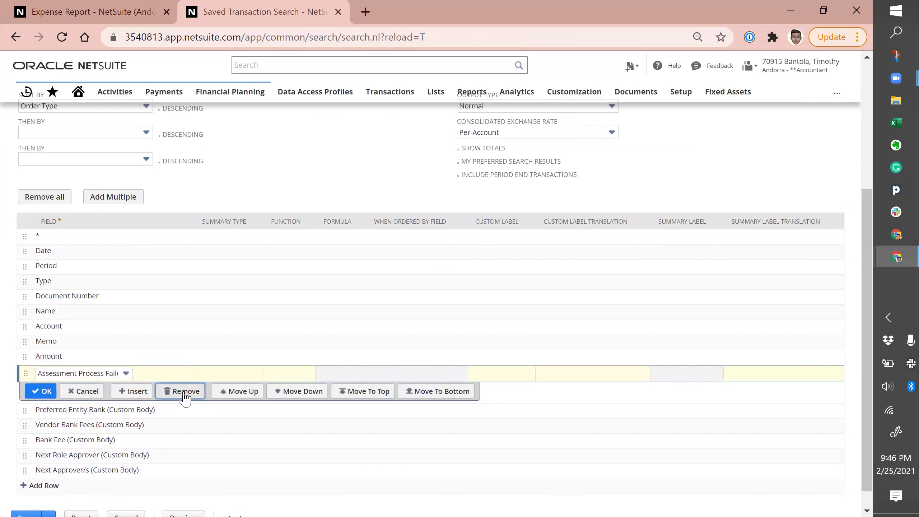
left_click(185, 406)
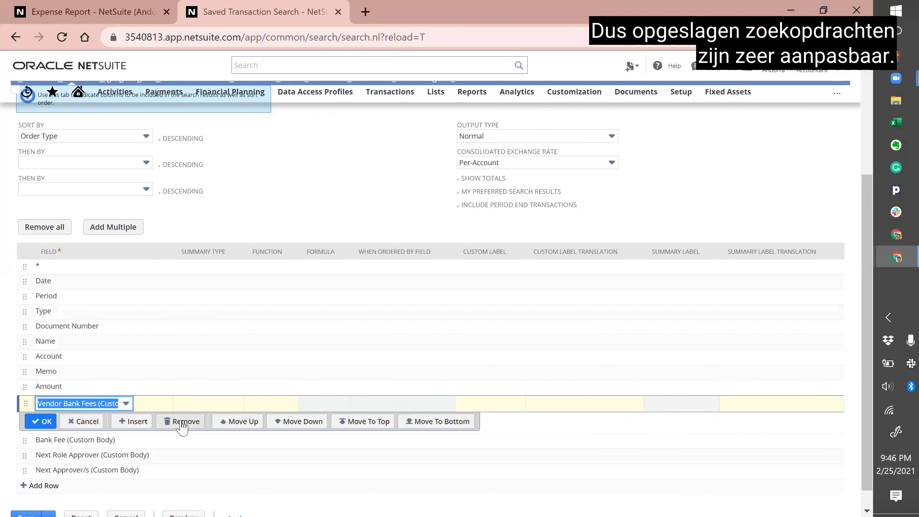
left_click(183, 422)
left_click(184, 437)
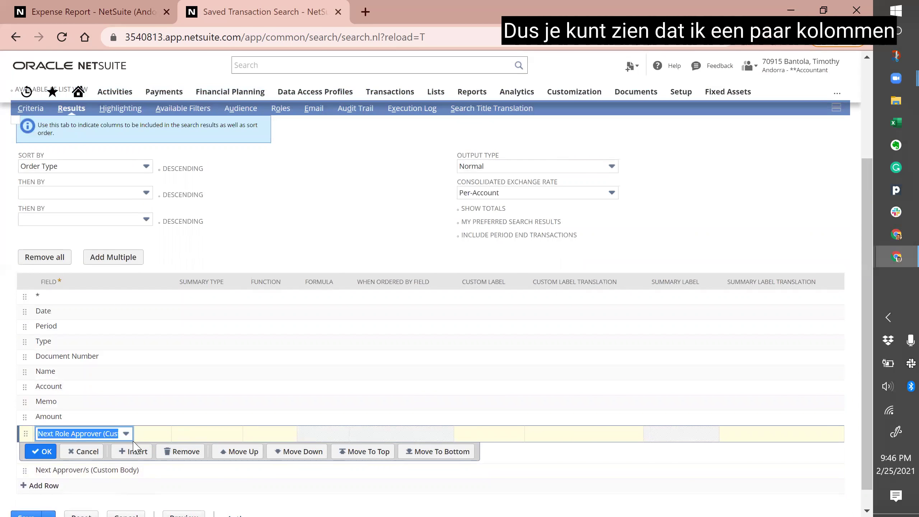
Step: Preview the revised search and view the expense report from the 2021/2/25 main line in a new browser tab
scroll(165, 368, "up", 4)
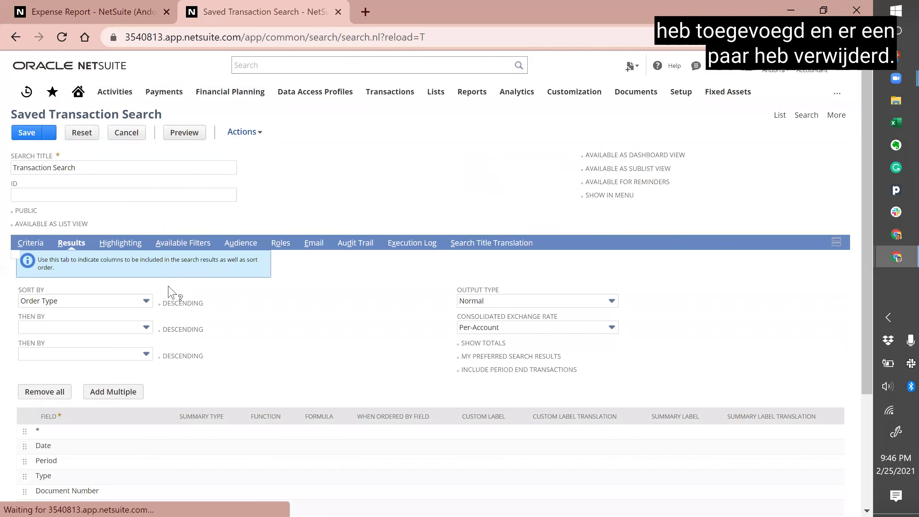
left_click(192, 137)
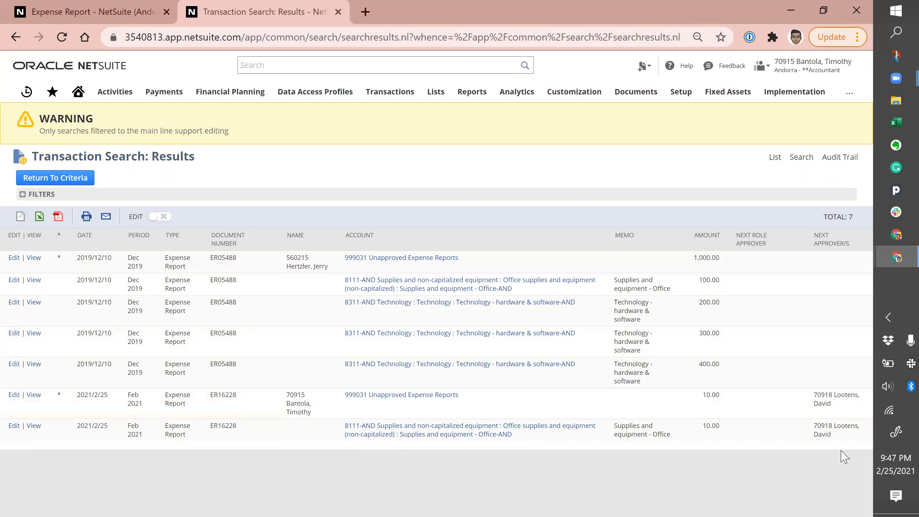
mouse_move(836, 432)
left_click(35, 396, "ctrl")
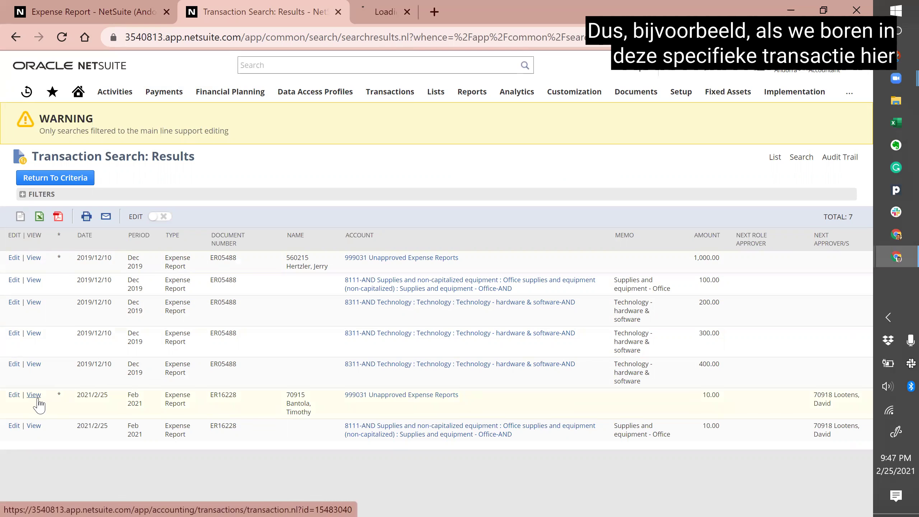
key("ctrl+Tab")
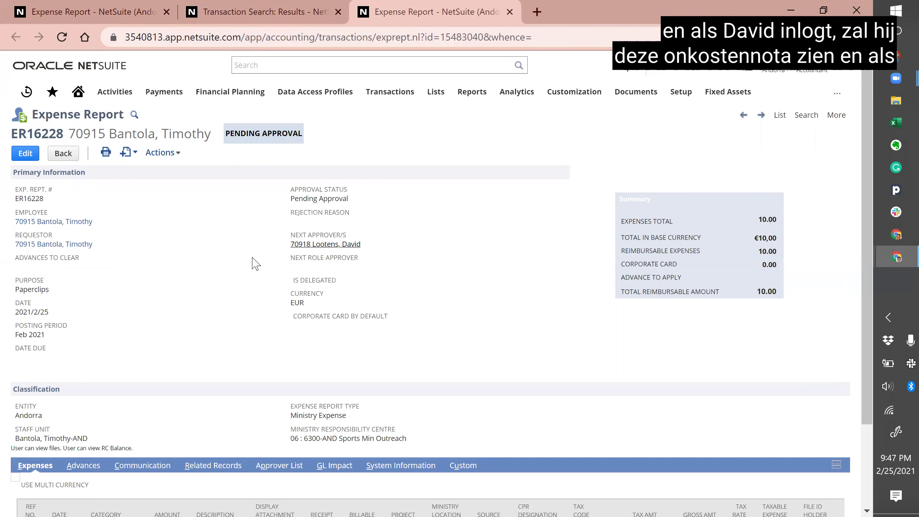
Step: Look over the expense report's approval details and go back to the transaction search results
scroll(252, 258, "down", 3)
scroll(252, 259, "up", 3)
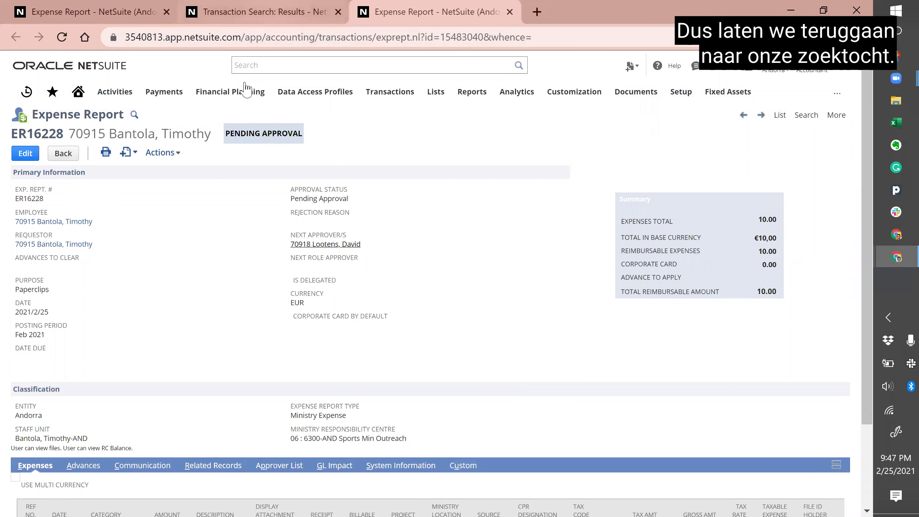
key("ctrl+shift+Tab")
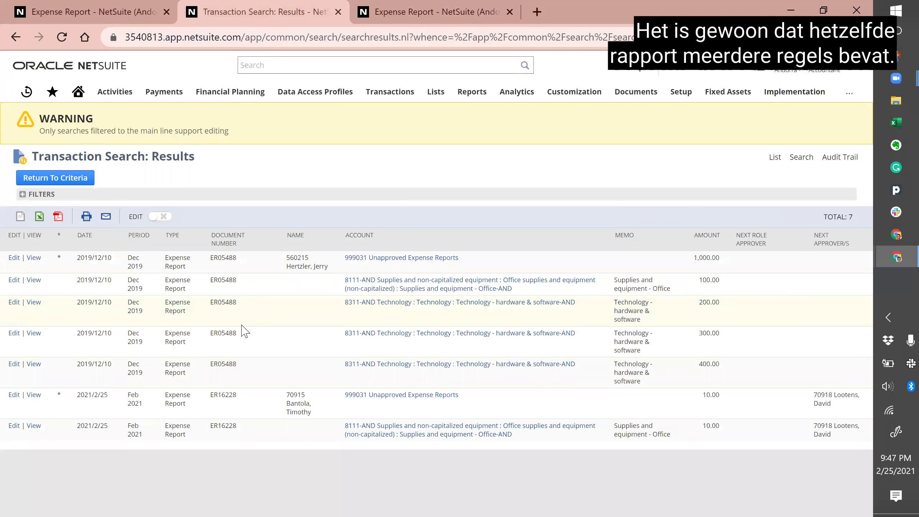
Step: Return to the search criteria, add a Main Line filter set to Yes, and preview the results
left_click(80, 182)
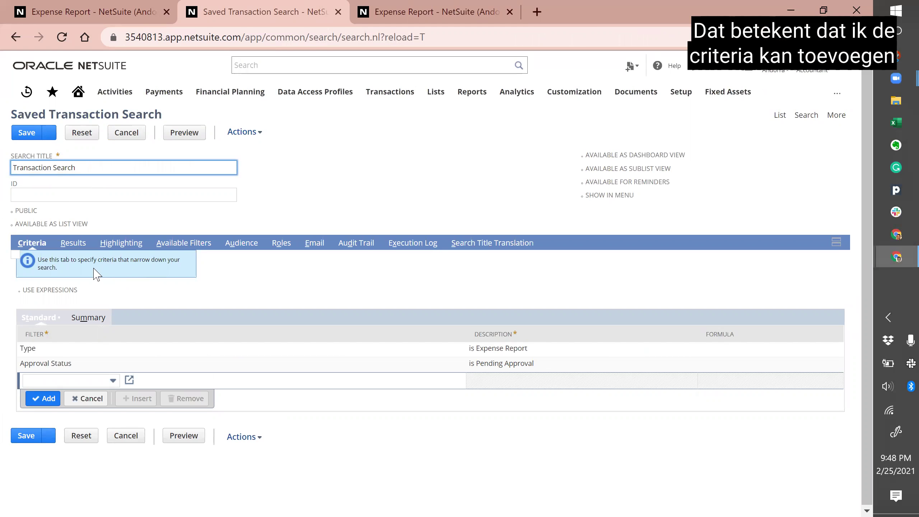
left_click(79, 385)
type("Main Line")
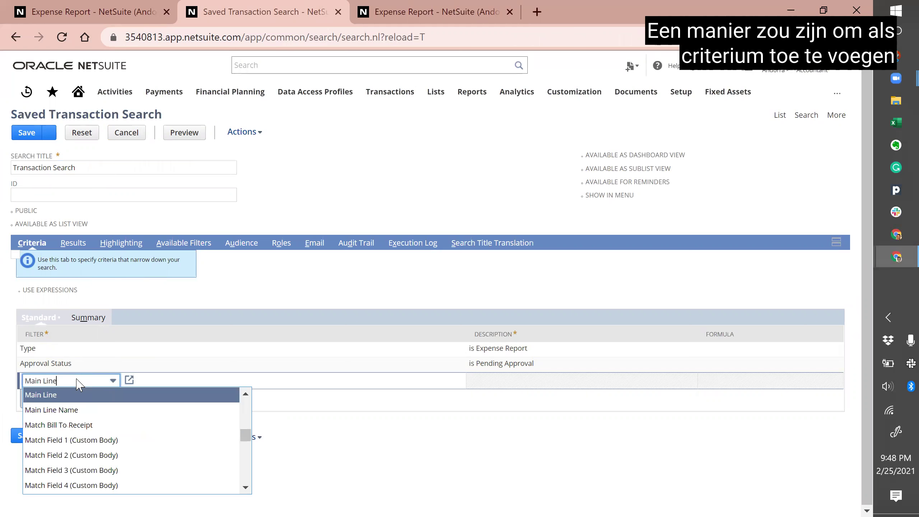
key("Return")
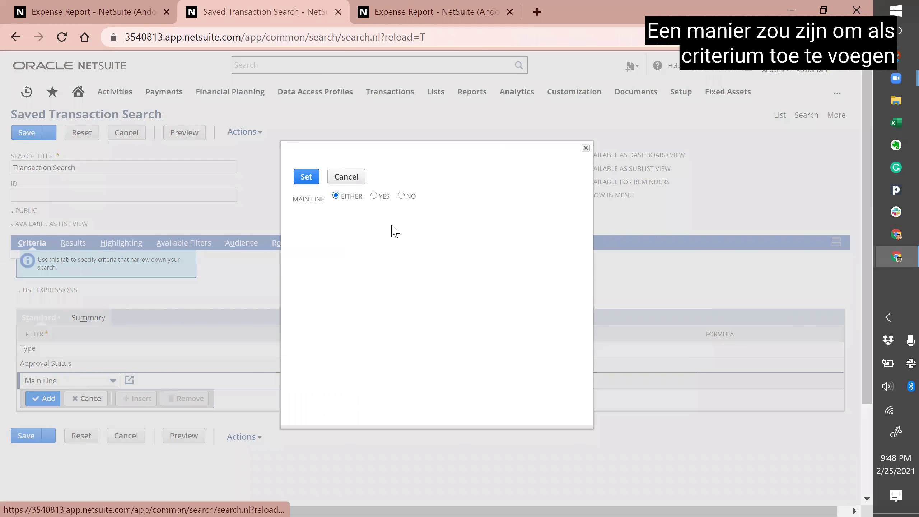
left_click(374, 195)
left_click(307, 178)
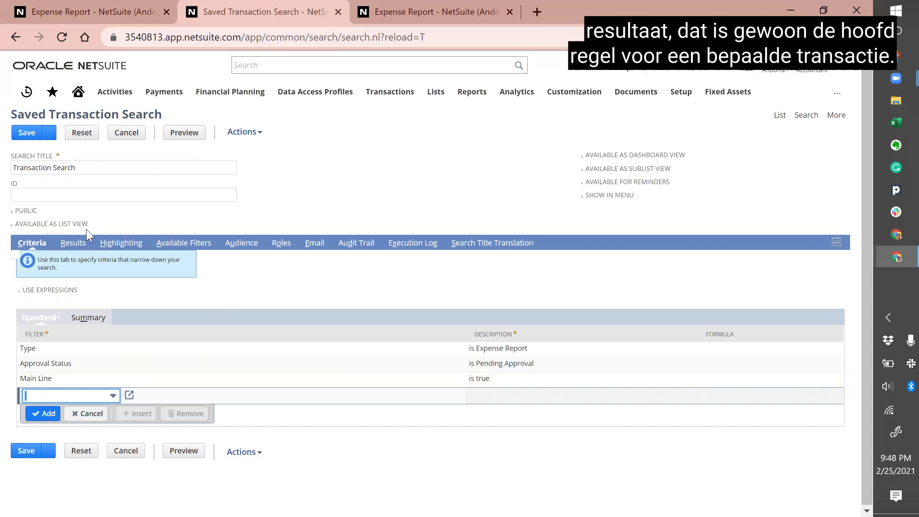
left_click(189, 133)
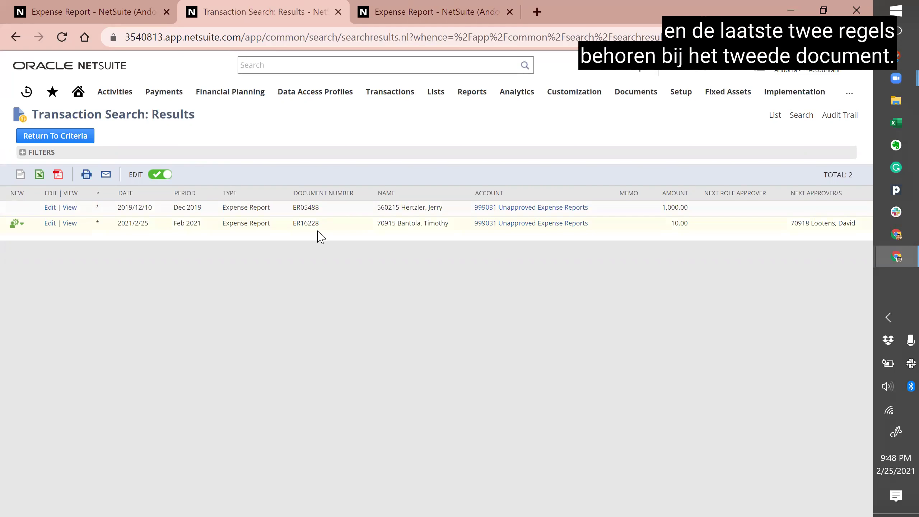
Step: Return to the search criteria and remove the Main Line filter
left_click(80, 140)
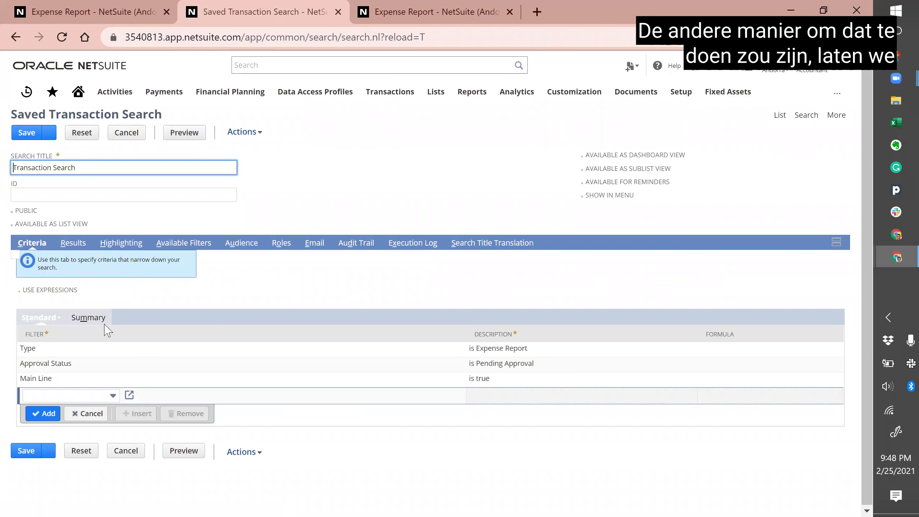
left_click(76, 384)
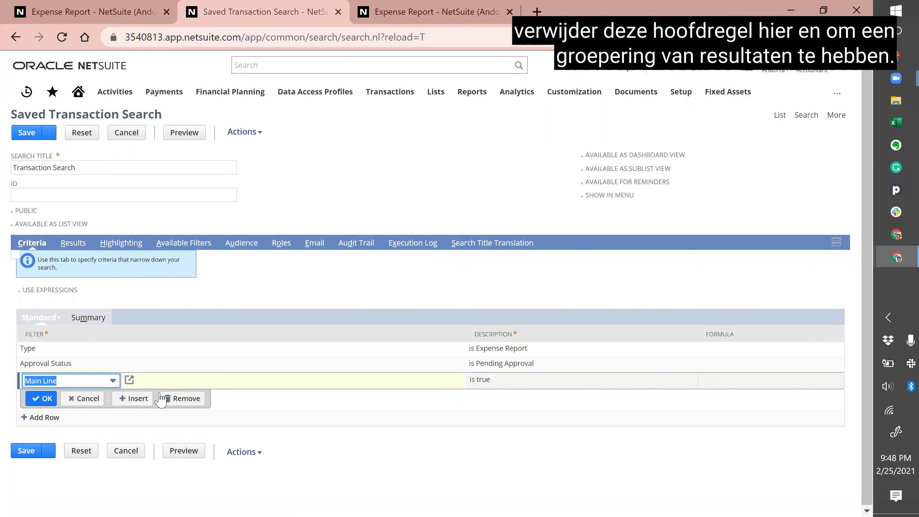
left_click(183, 398)
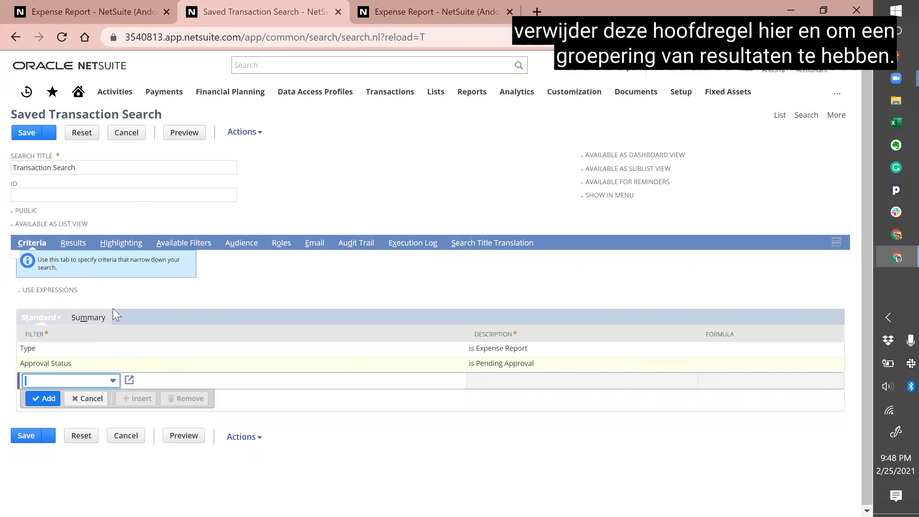
Step: Set the summary type of the Document Number result column to Group
left_click(81, 244)
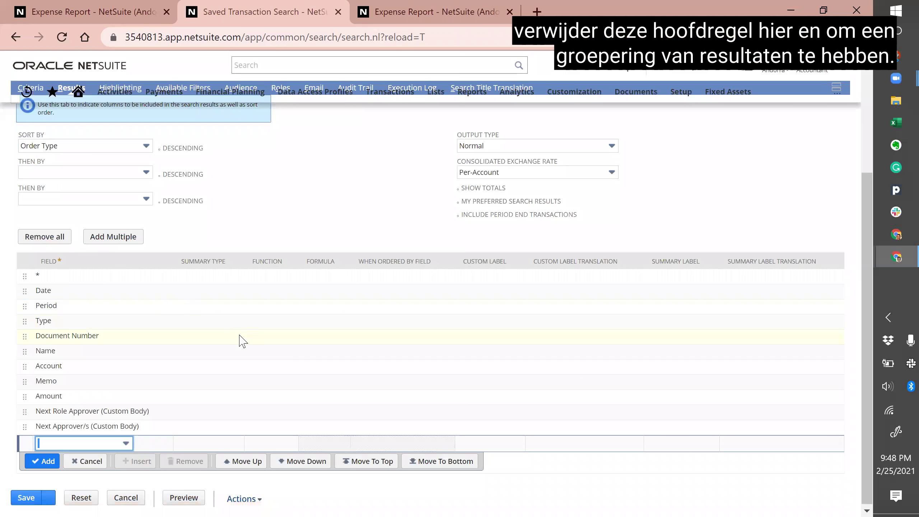
left_click(196, 338)
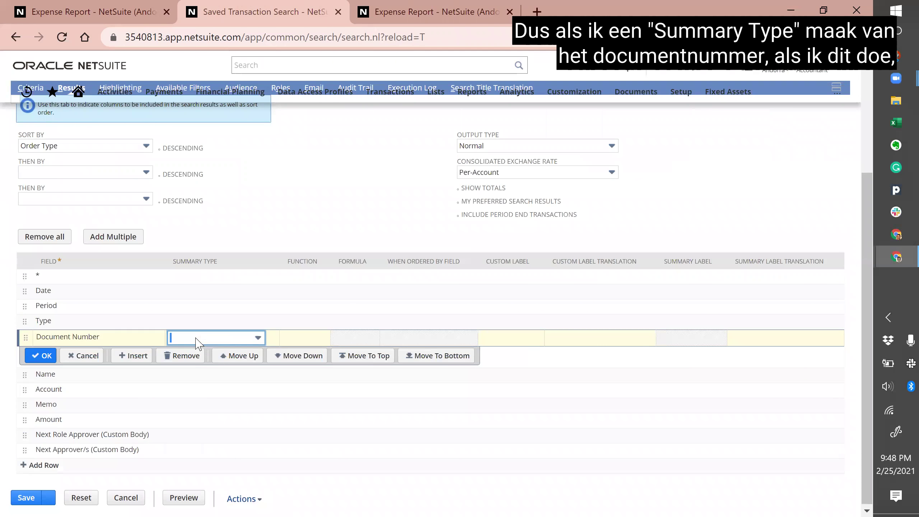
left_click(196, 342)
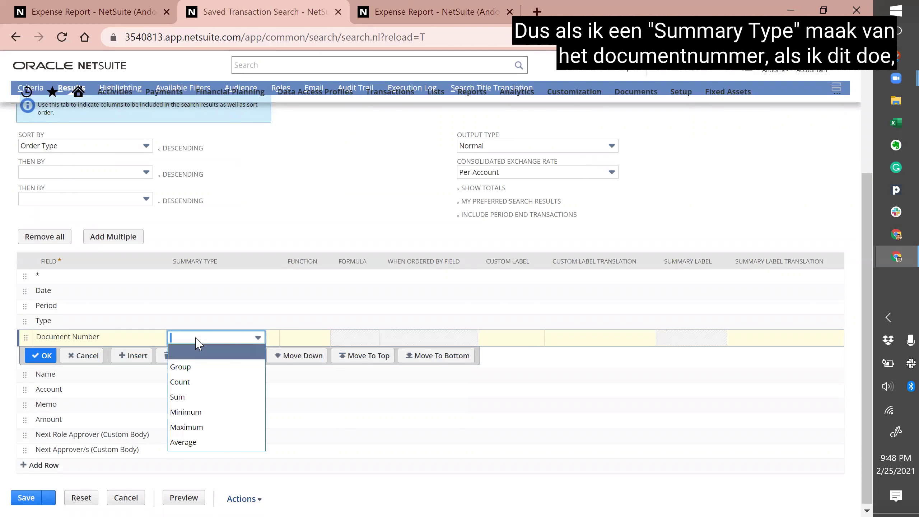
left_click(191, 367)
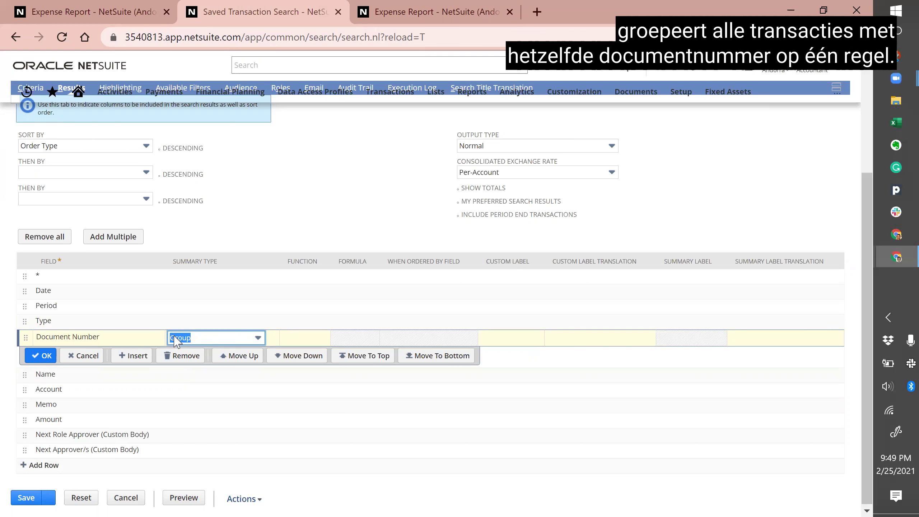
left_click(43, 356)
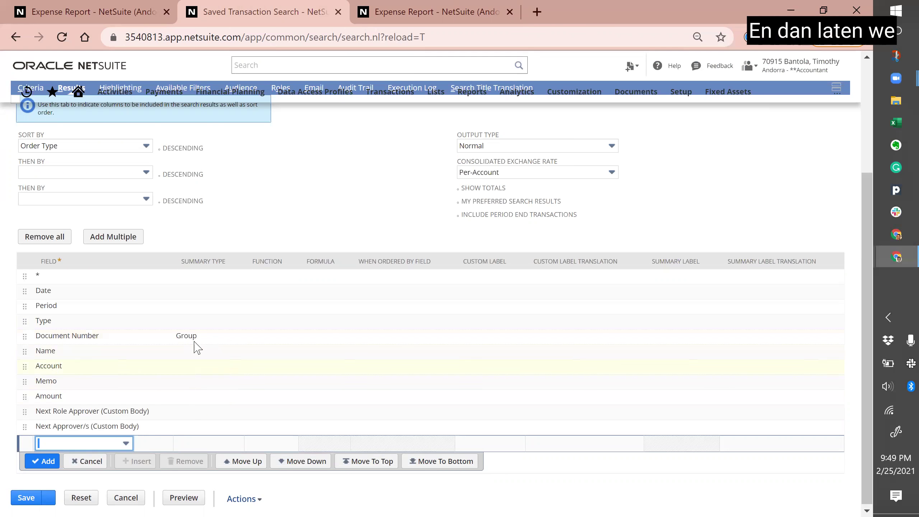
Step: Set the summary type of the Date and Period result columns to Group
left_click(193, 290)
left_click(193, 292)
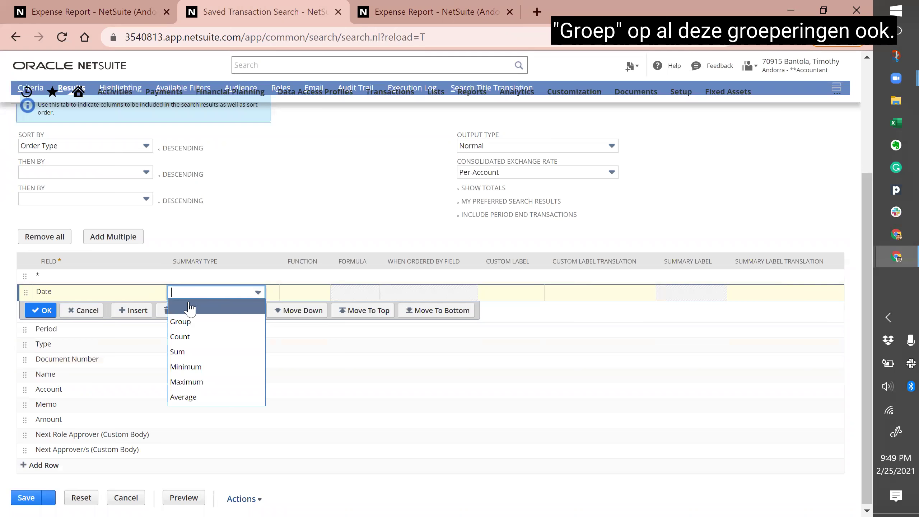
left_click(186, 322)
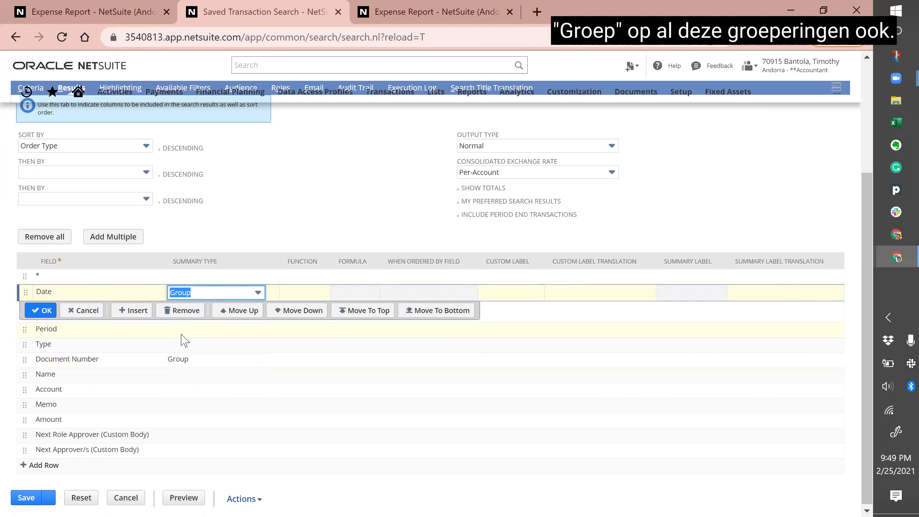
left_click(185, 329)
left_click(191, 308)
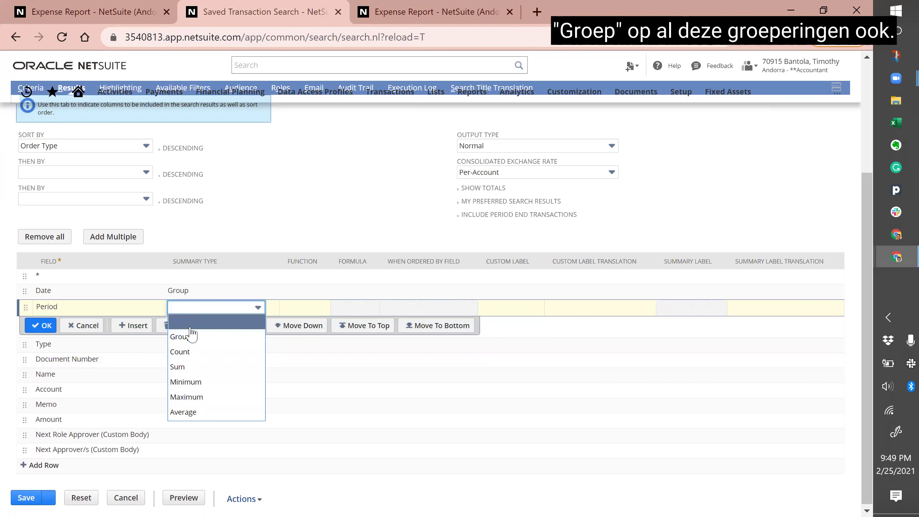
left_click(191, 329)
left_click(192, 310)
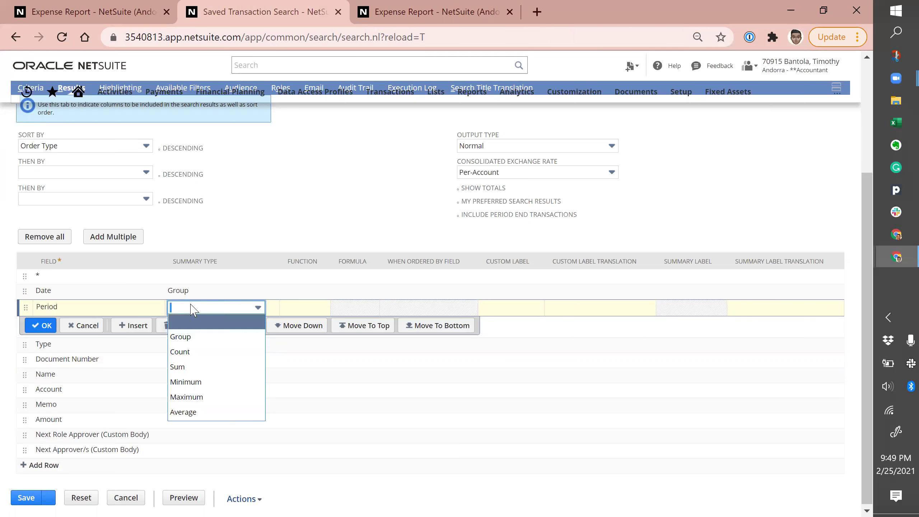
left_click(188, 338)
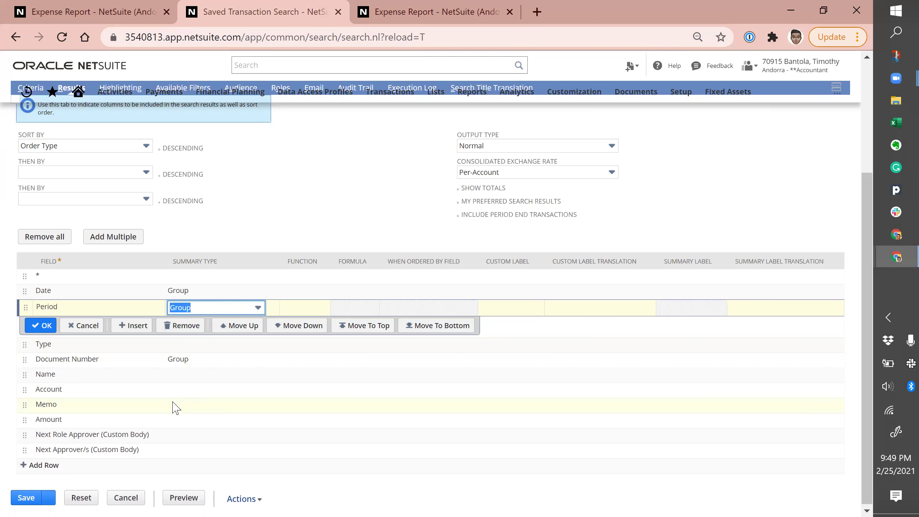
Step: Set the summary type of the Next Role Approver and Next Approver/s custom body columns to Group
left_click(176, 421)
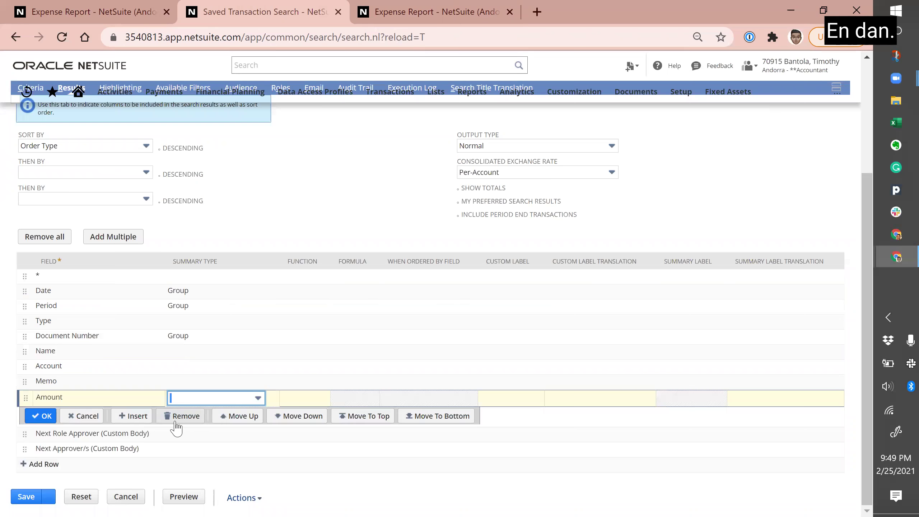
left_click(188, 434)
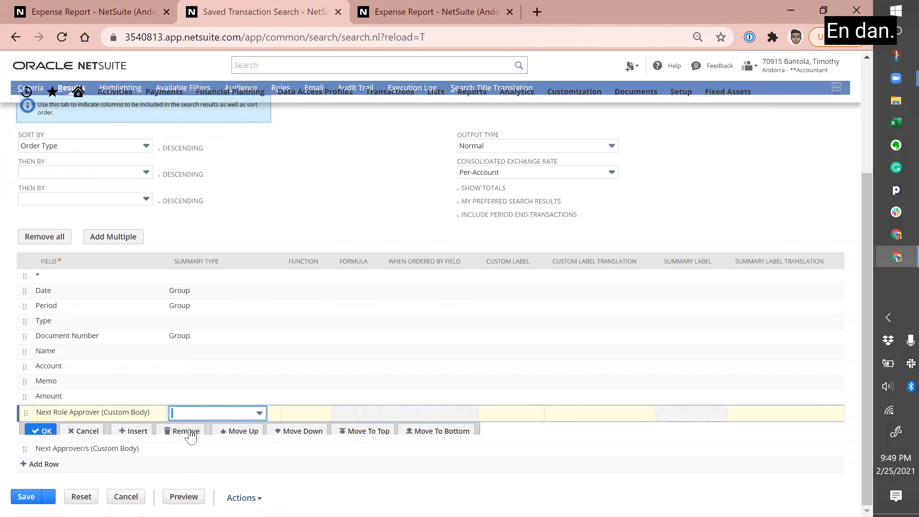
left_click(214, 417)
left_click(195, 324)
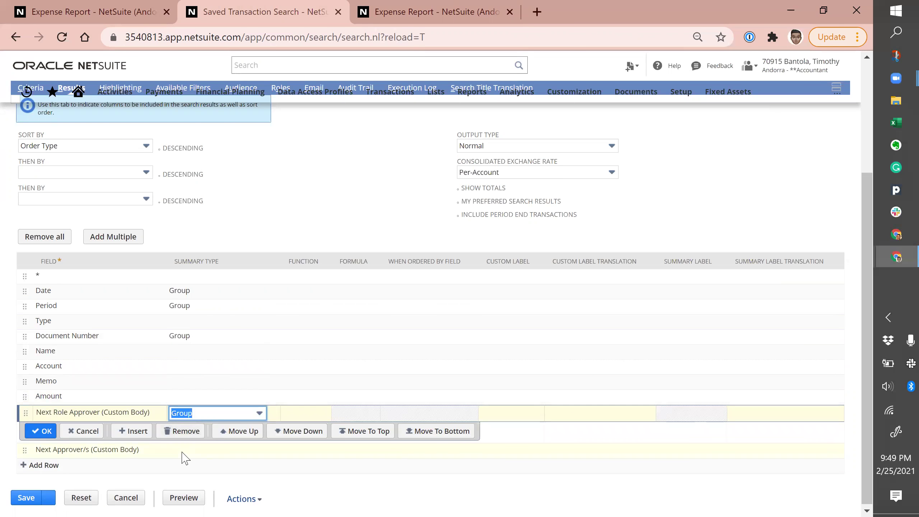
left_click(182, 452)
left_click(214, 428)
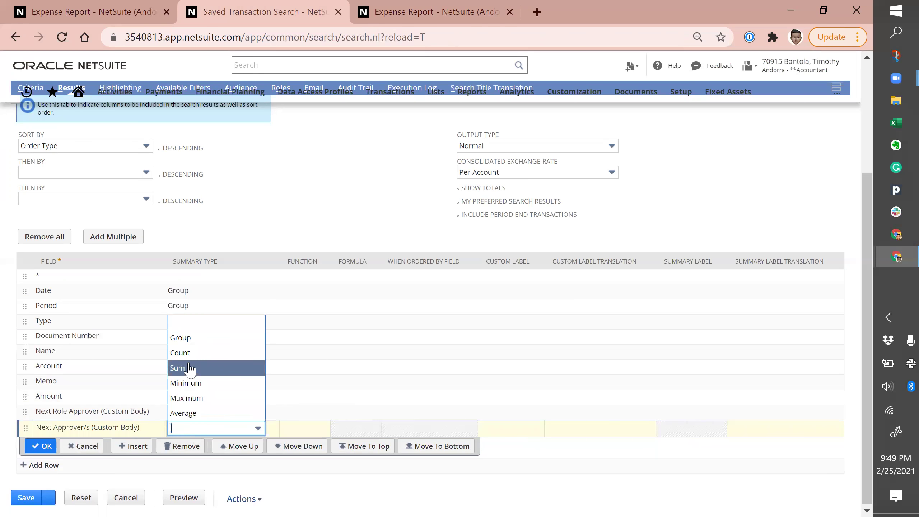
left_click(195, 339)
Step: Preview the grouped search and drill down through the 2019/12/10 row to view its expense report
scroll(127, 353, "up", 4)
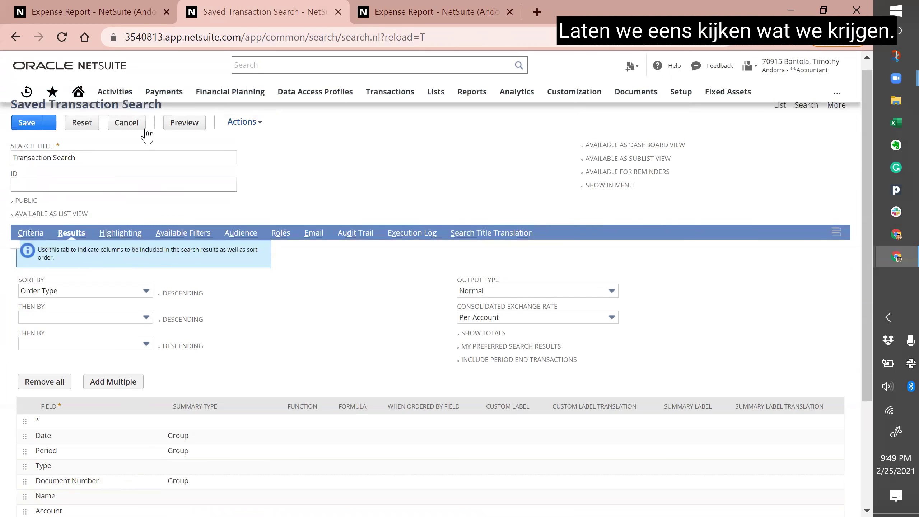
left_click(185, 122)
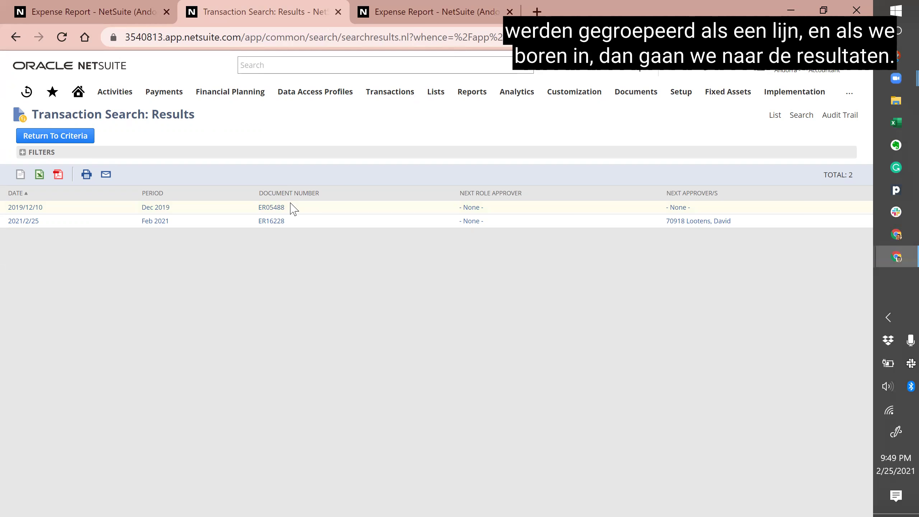
left_click(276, 209)
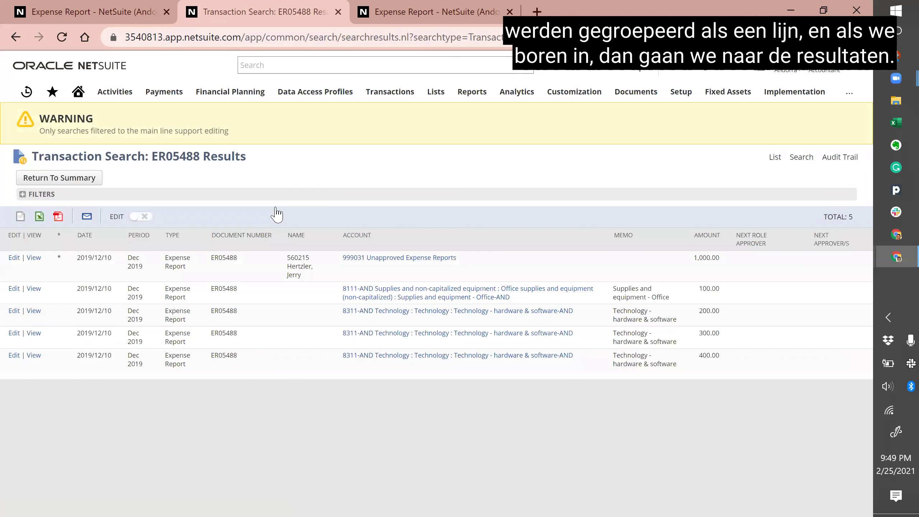
left_click(33, 295)
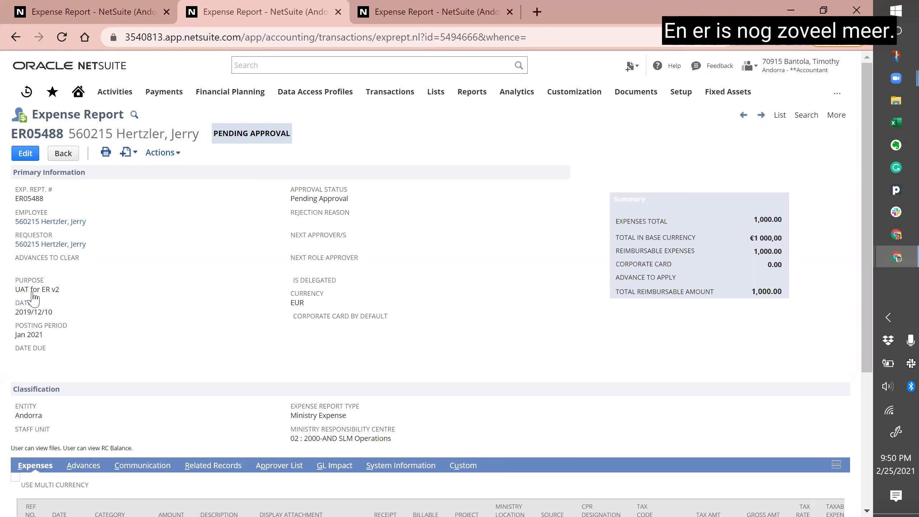
Step: Switch to the NetSuite reports and searches presentation in Google Slides and select slide 6 about "and" logic in saved searches
key("super+Tab")
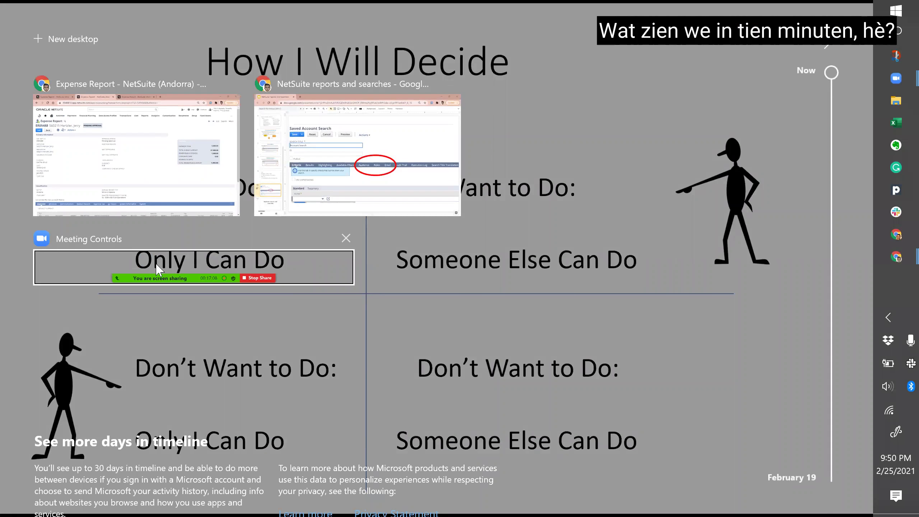
left_click(169, 385)
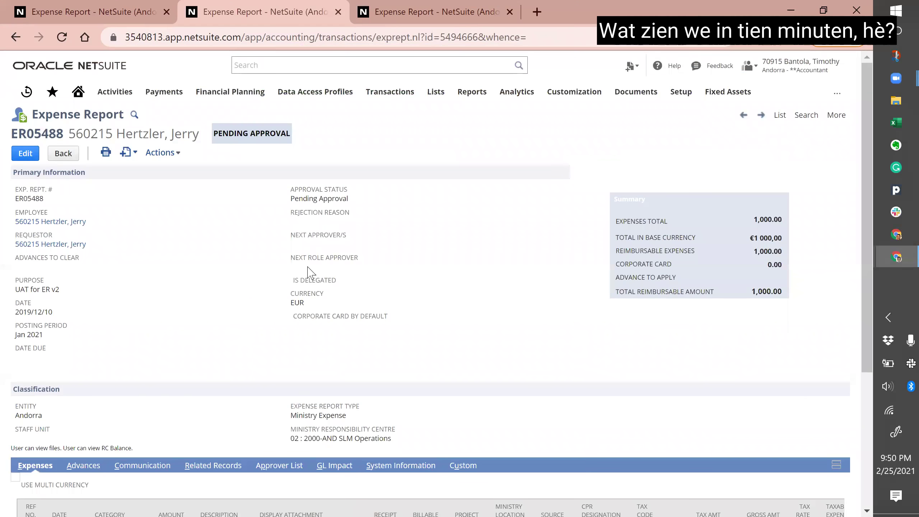
key("alt+Tab")
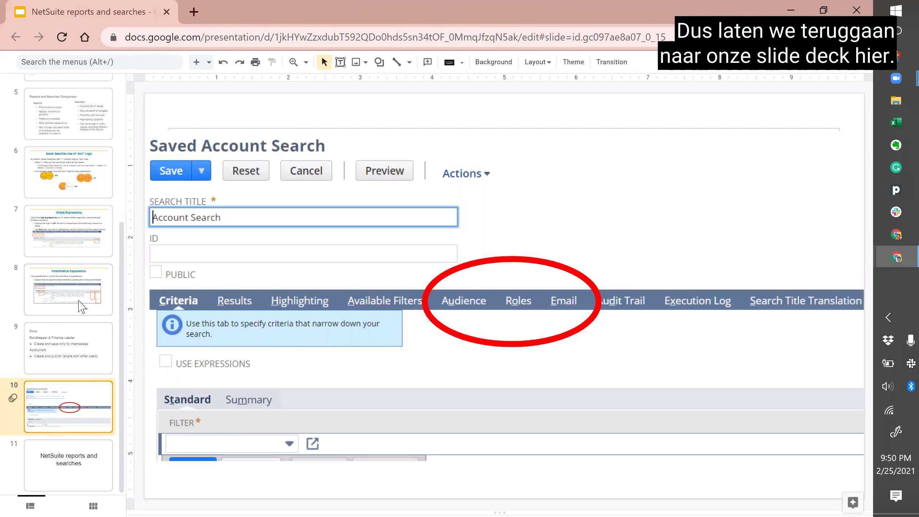
scroll(82, 308, "up", 2)
left_click(63, 233)
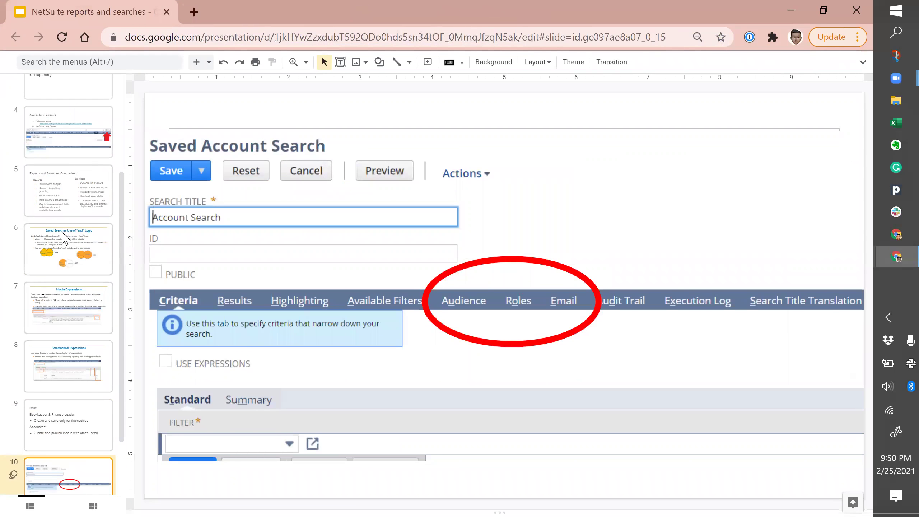